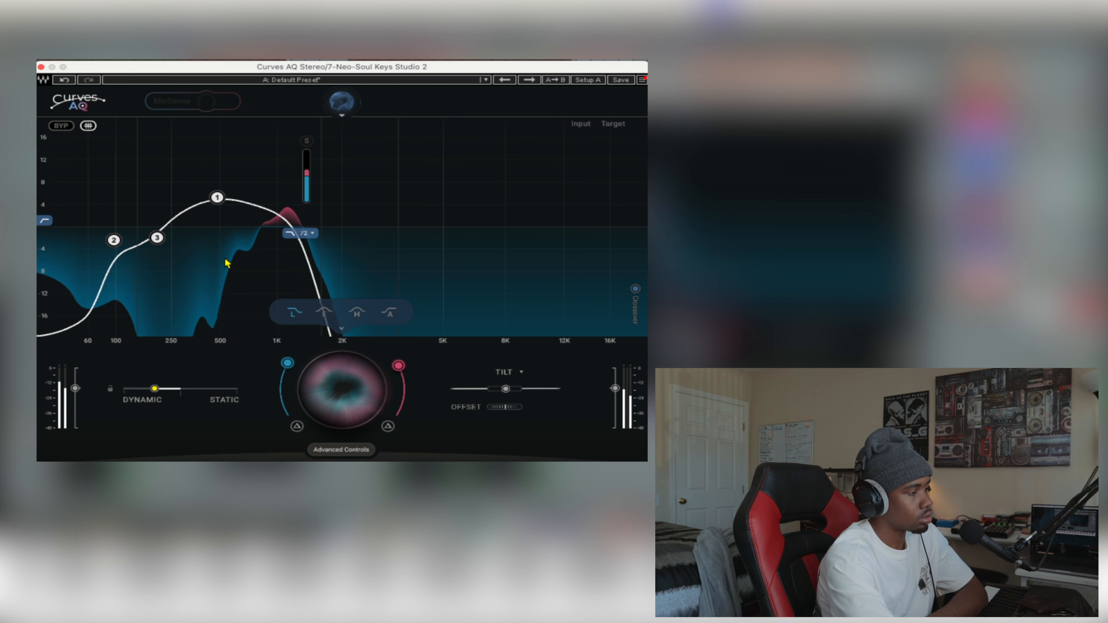
Step: Shift the keys' EQ balance toward dynamic, to about 37% static, and fine-tune it during playback
{"action": "mouse_move", "coordinate": [155, 388]}
{"action": "left_mouse_down"}
{"action": "mouse_move", "coordinate": [183, 389]}
{"action": "mouse_move", "coordinate": [144, 389]}
{"action": "left_mouse_up"}
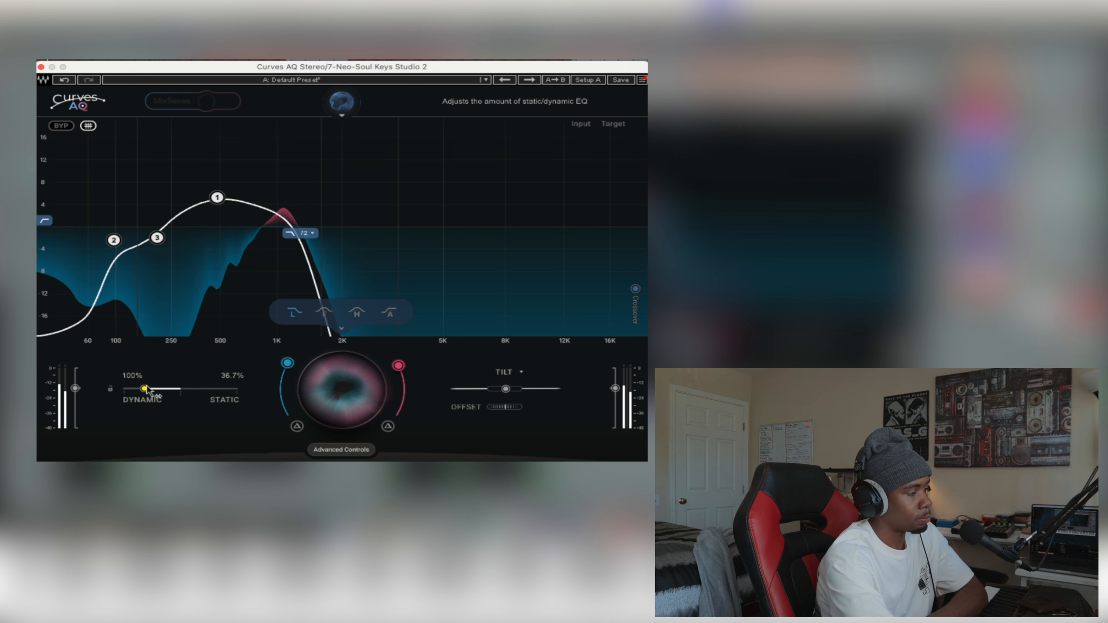
{"action": "key", "text": "space"}
{"action": "left_click_drag", "start_coordinate": [145, 388], "coordinate": [147, 389]}
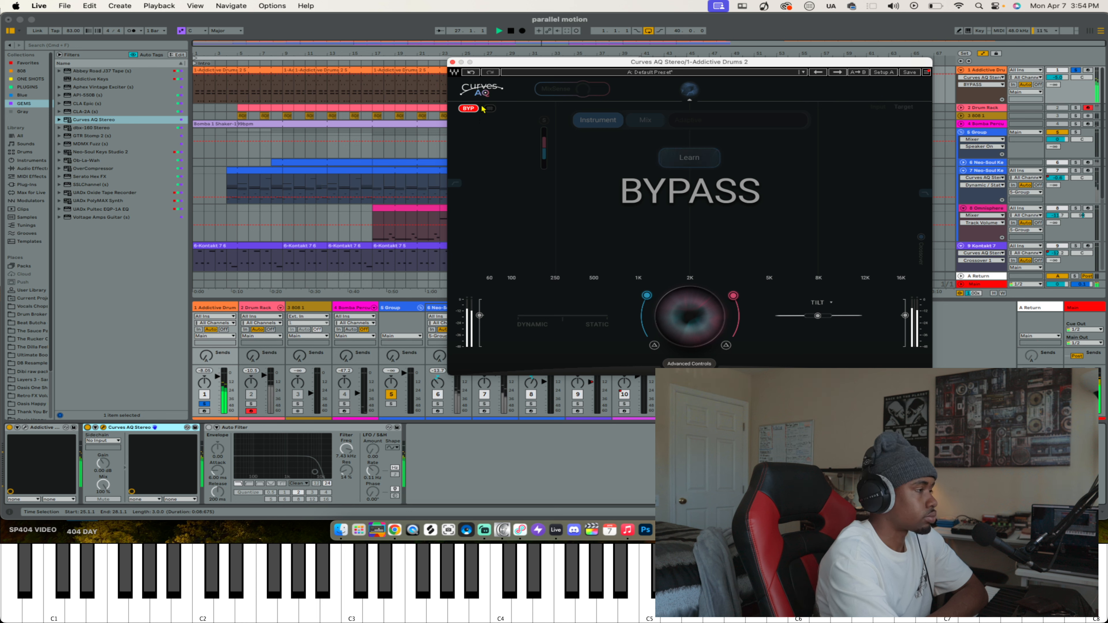
Step: Turn off bypass on the Addictive Drums Curves AQ and have it learn the playing drums in Instrument mode with the Adaptive target
{"action": "left_click", "coordinate": [468, 109]}
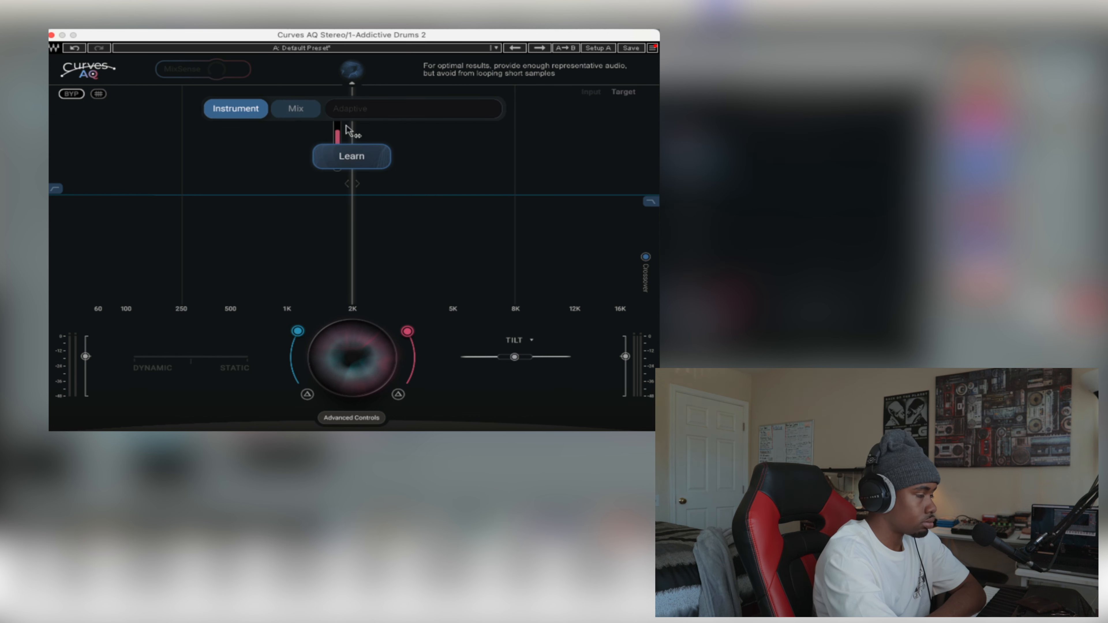
{"action": "left_click", "coordinate": [231, 110]}
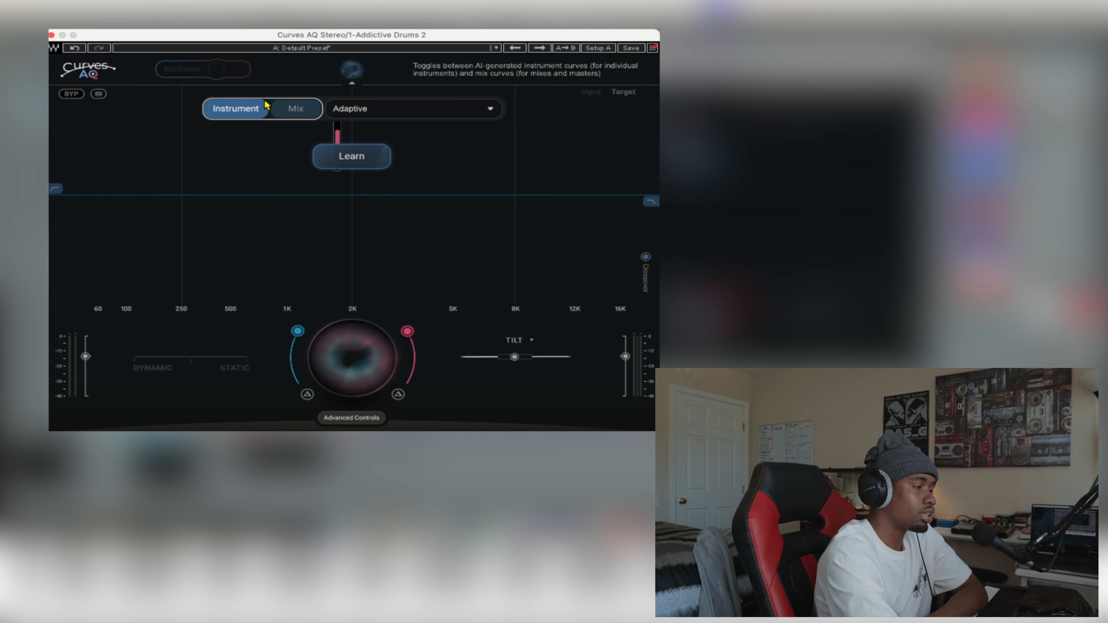
{"action": "key", "text": "space"}
{"action": "left_click", "coordinate": [351, 156]}
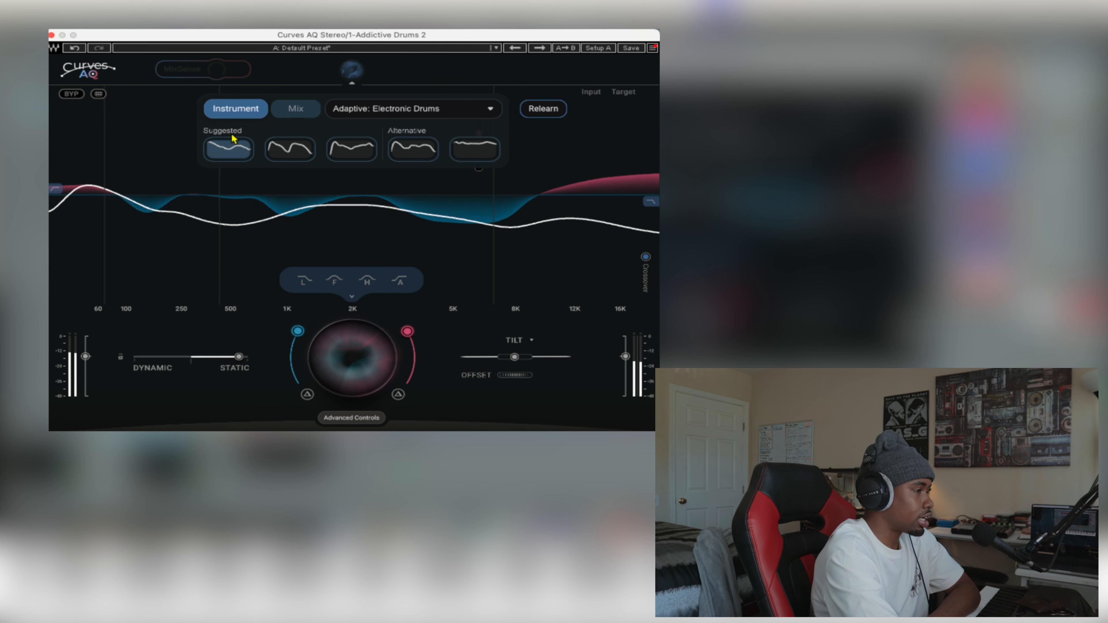
Step: Audition the learned Electronic Drums target curves one by one, ending on the first suggested curve
{"action": "left_click", "coordinate": [274, 153]}
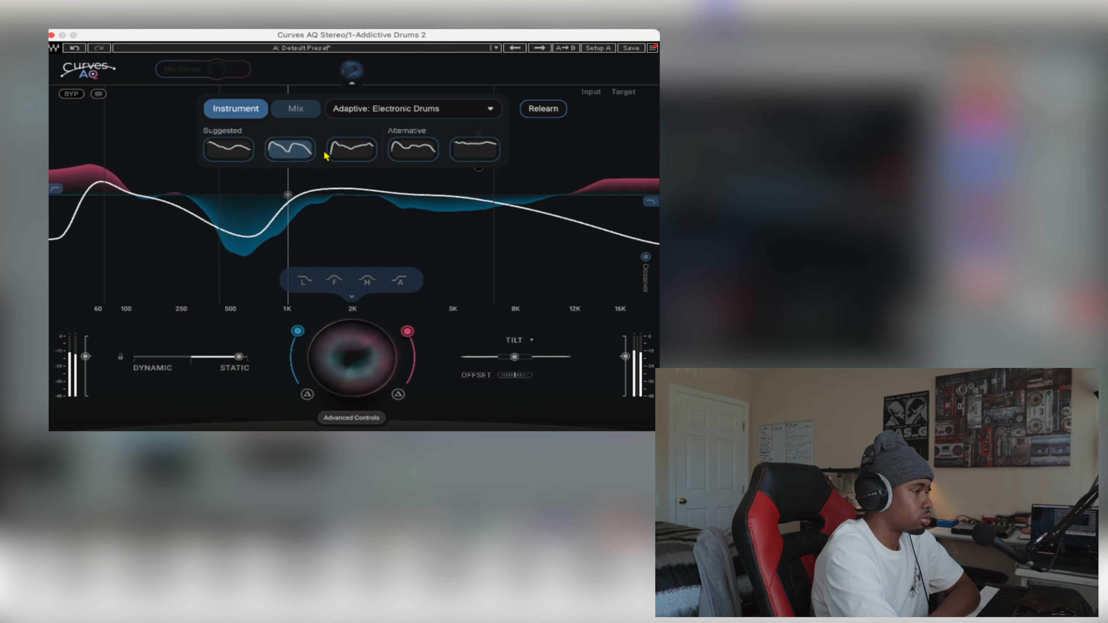
{"action": "left_click", "coordinate": [345, 152]}
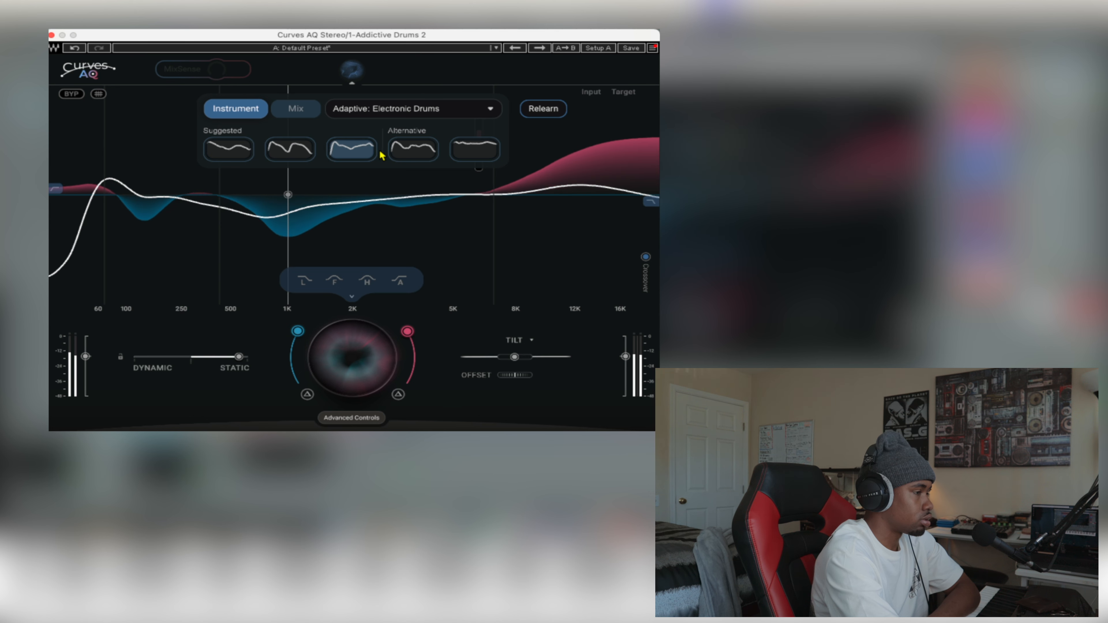
{"action": "left_click", "coordinate": [406, 155]}
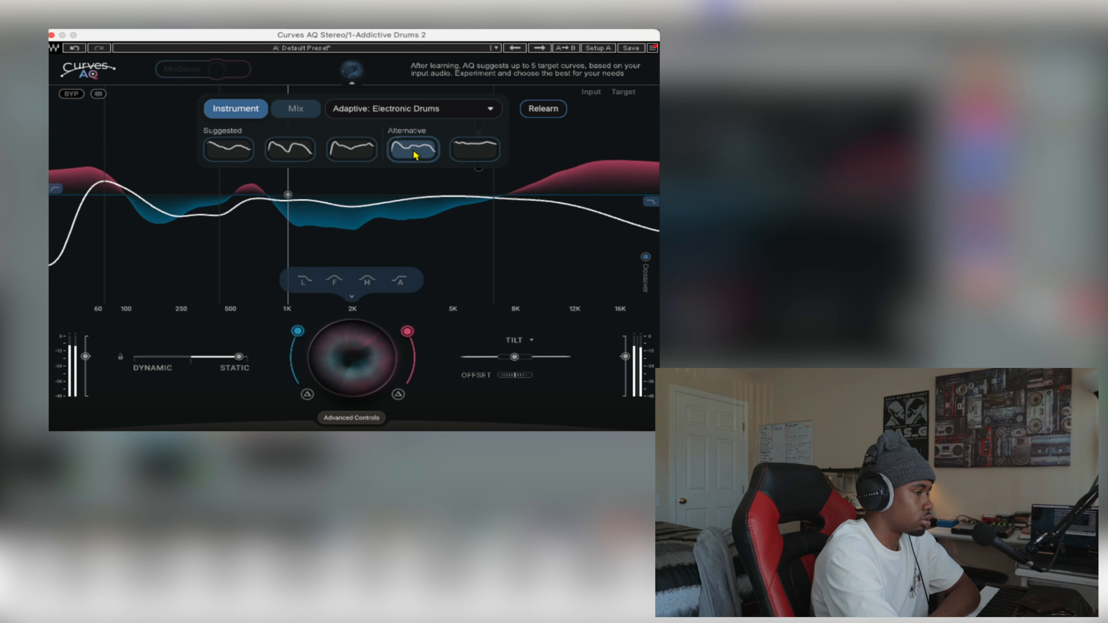
{"action": "left_click", "coordinate": [472, 153]}
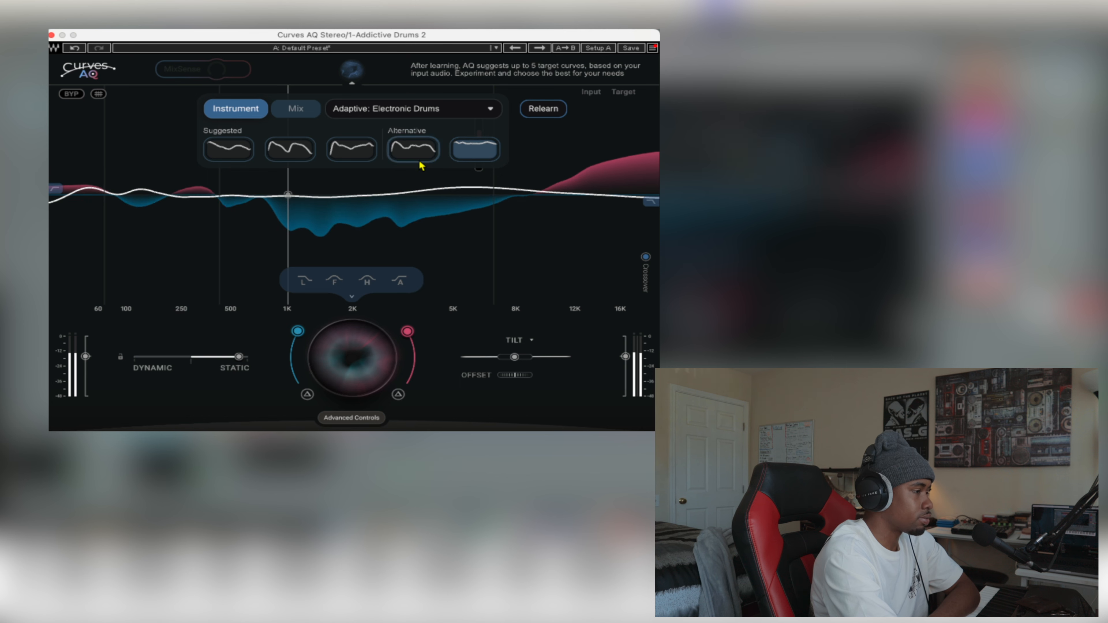
{"action": "left_click", "coordinate": [227, 151]}
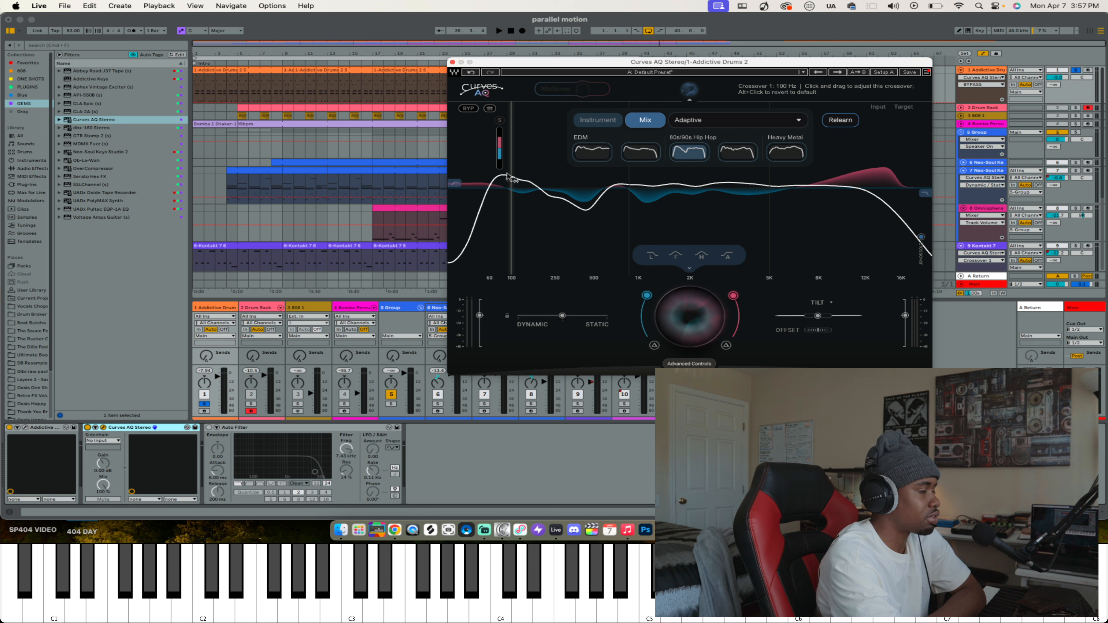
Step: Close the drums' Curves AQ window, start playback and unsolo the Addictive Drums track
{"action": "left_click", "coordinate": [452, 62]}
{"action": "key", "text": "space"}
{"action": "left_click", "coordinate": [203, 404]}
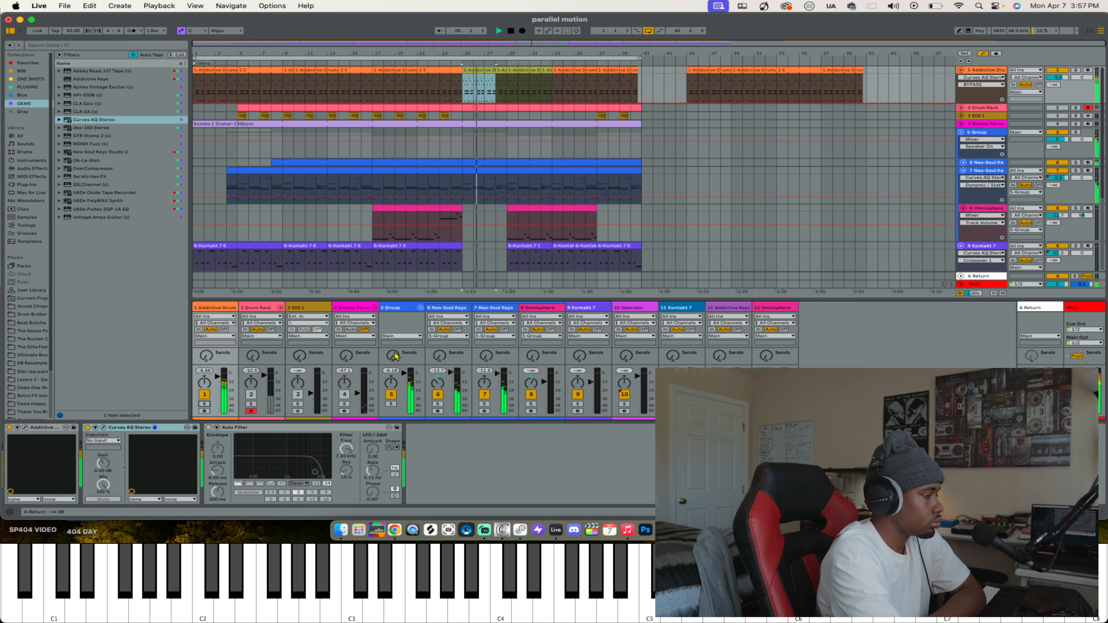
Step: Replace the existing Curves AQ Stereo on the 6 Neo-Soul Keys track with a fresh instance
{"action": "left_click", "coordinate": [445, 310]}
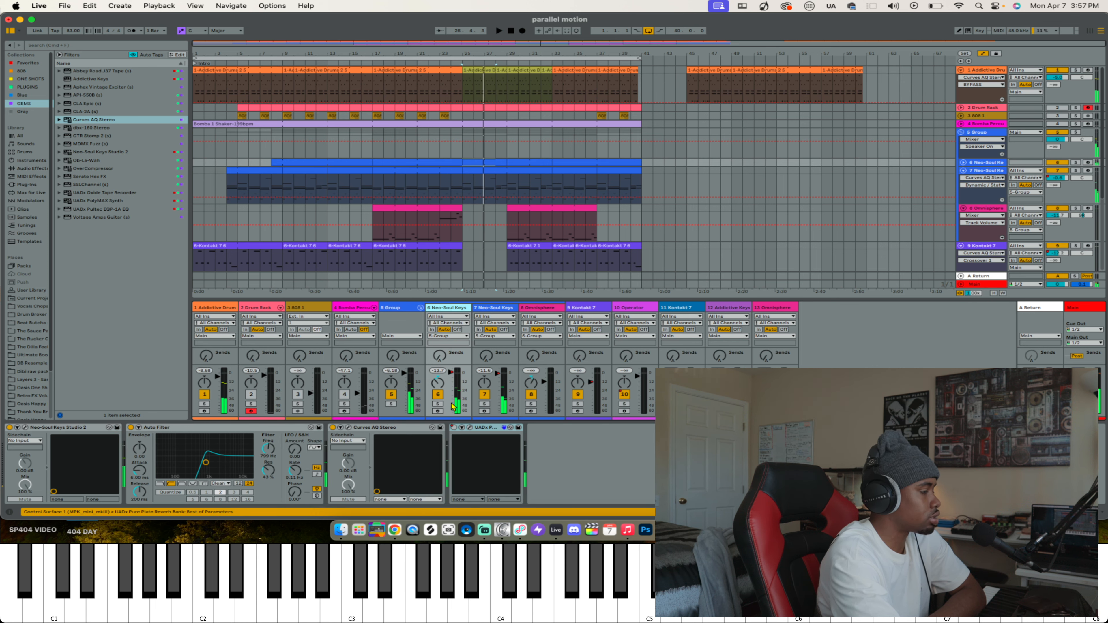
{"action": "left_click", "coordinate": [369, 435]}
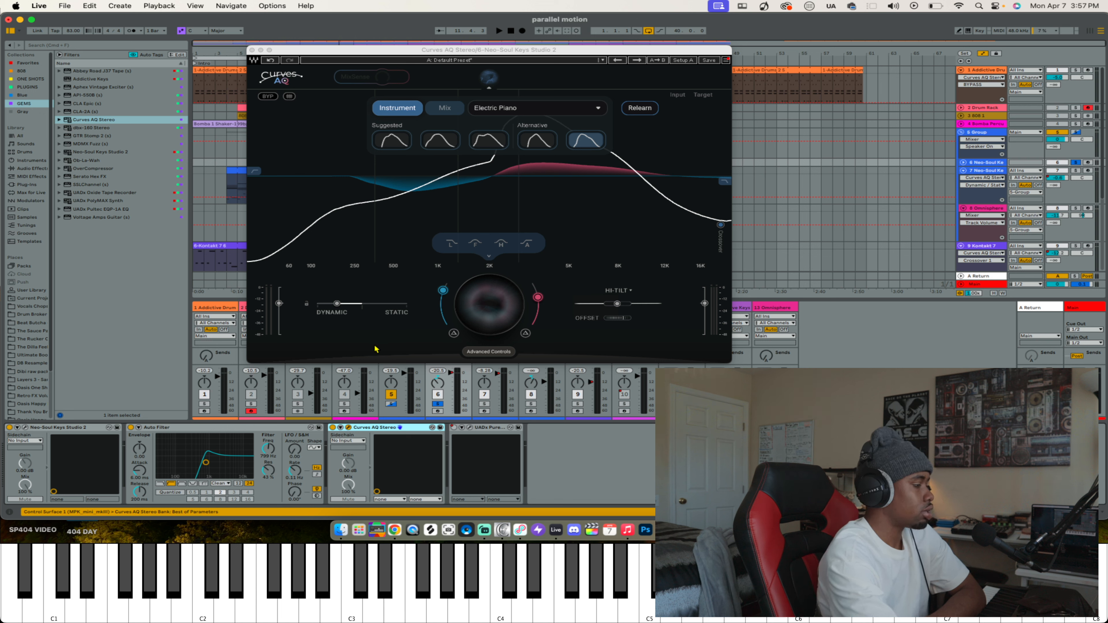
{"action": "right_click", "coordinate": [332, 431]}
{"action": "left_click", "coordinate": [332, 476]}
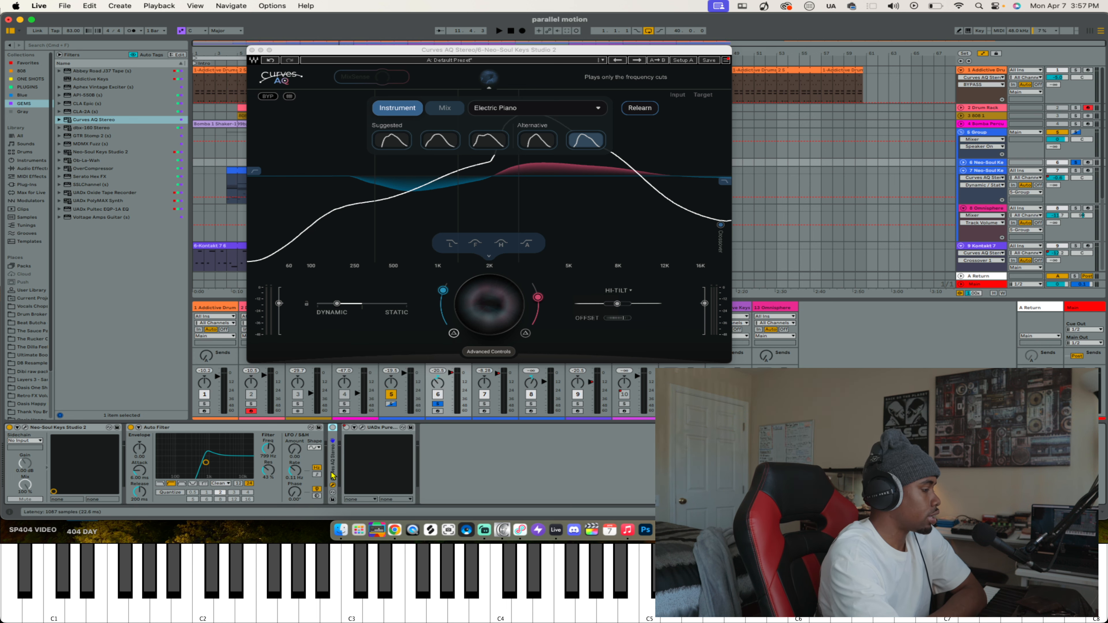
{"action": "right_click", "coordinate": [333, 470]}
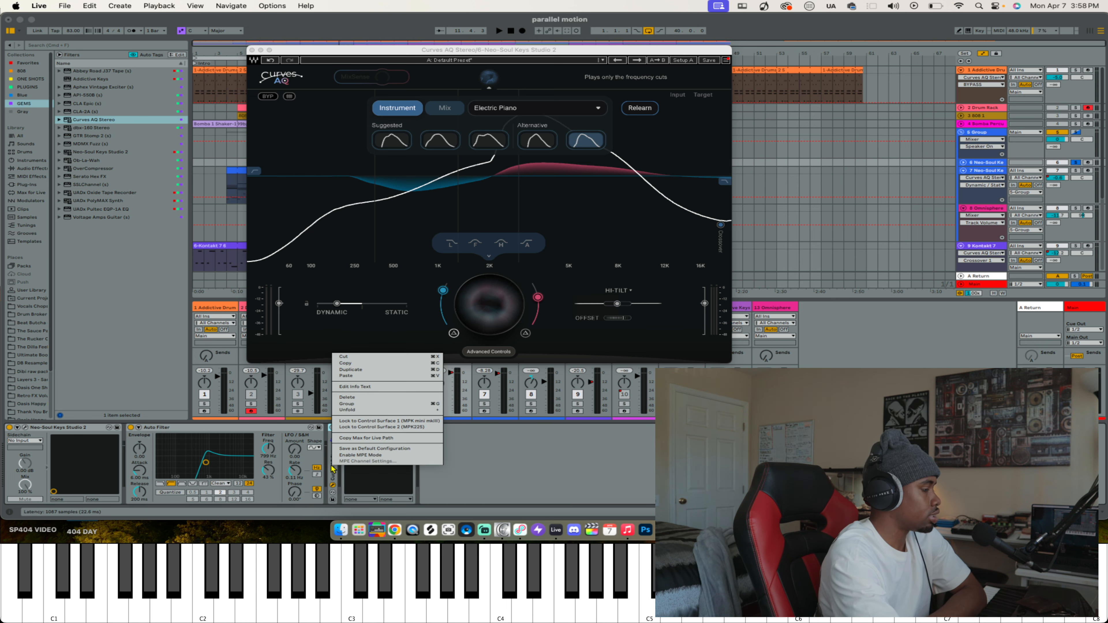
{"action": "left_click", "coordinate": [344, 358]}
{"action": "mouse_move", "coordinate": [69, 121]}
{"action": "left_mouse_down"}
{"action": "mouse_move", "coordinate": [290, 492]}
{"action": "mouse_move", "coordinate": [316, 481]}
{"action": "left_mouse_up"}
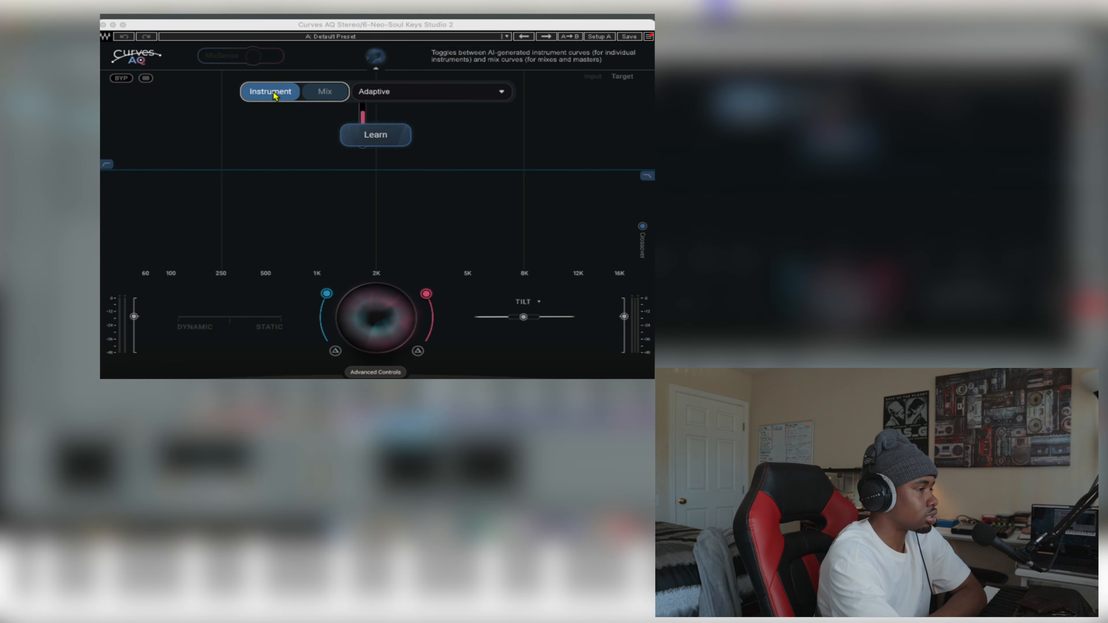
Step: Set the instrument target to Electric Piano from Keys, Synths & Mallets and start learning the keys' signal
{"action": "left_click", "coordinate": [382, 91]}
{"action": "mouse_move", "coordinate": [399, 147]}
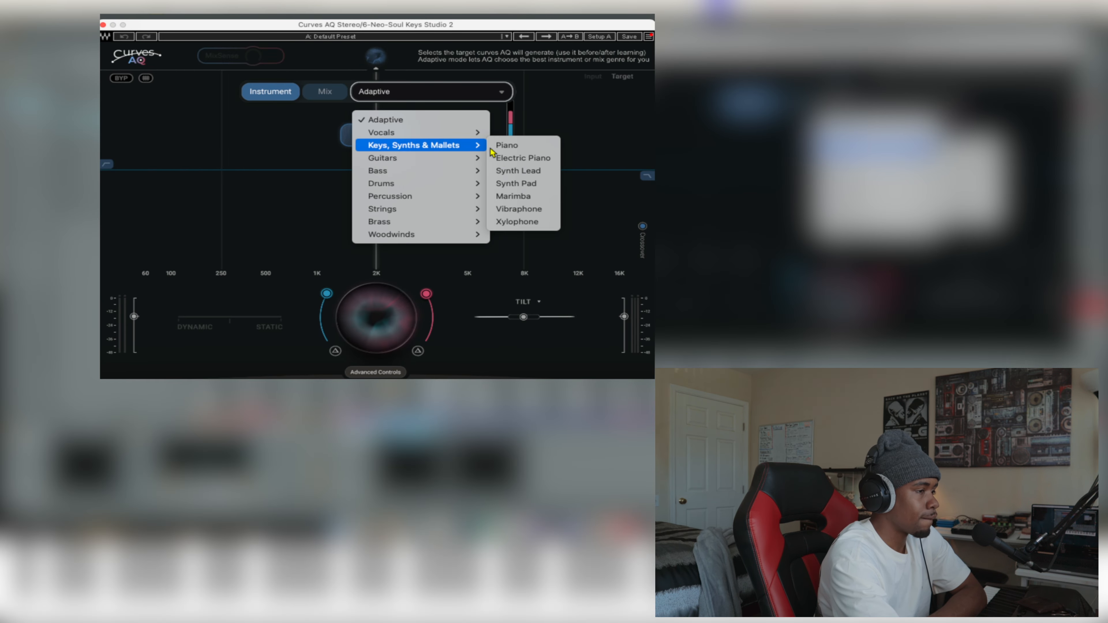
{"action": "left_click", "coordinate": [523, 159]}
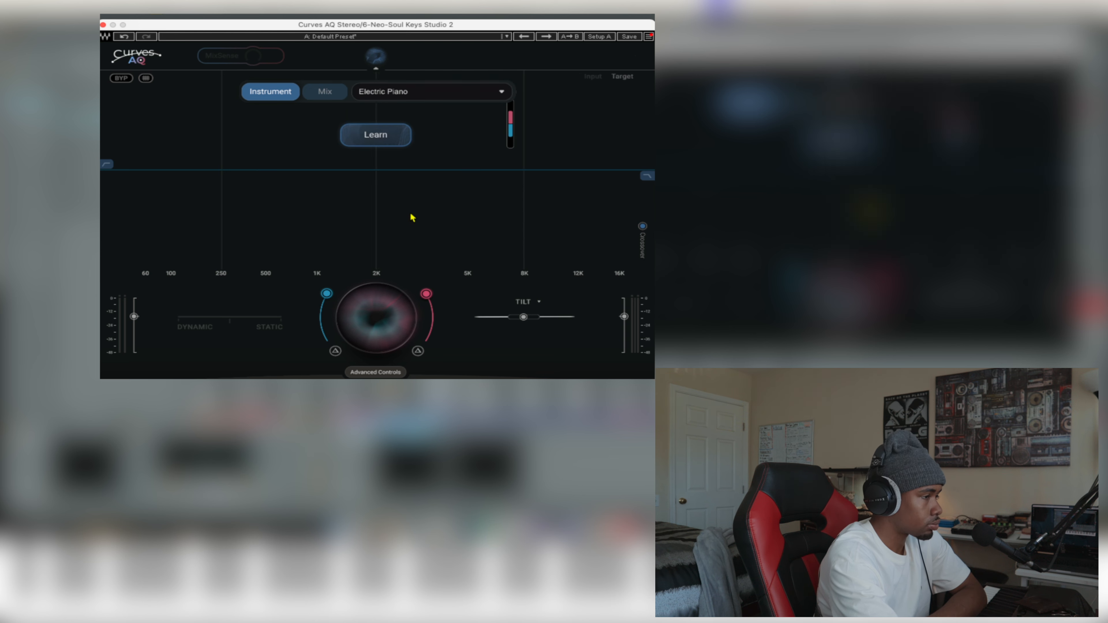
{"action": "left_click", "coordinate": [366, 136]}
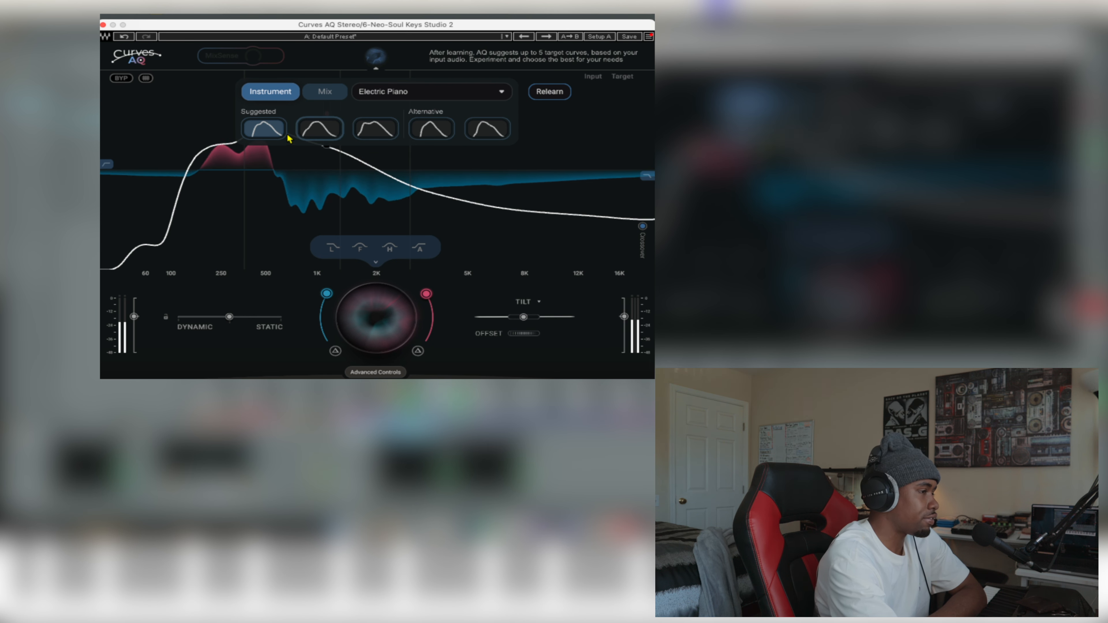
Step: Audition the suggested and alternative Electric Piano target curves, ending on the first suggested curve
{"action": "left_click", "coordinate": [313, 128]}
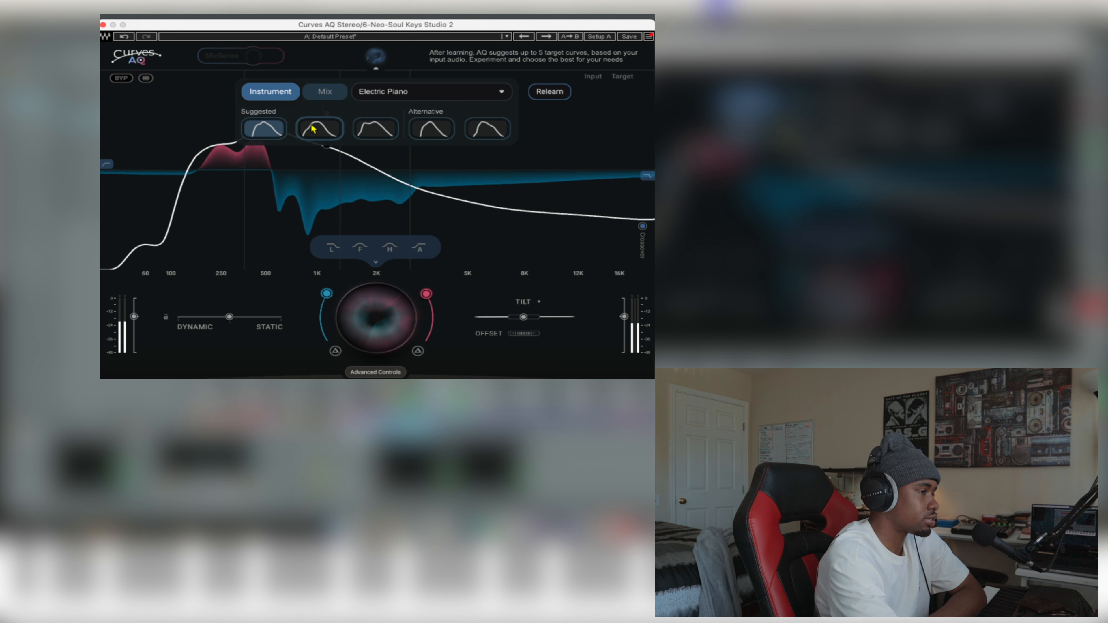
{"action": "left_click", "coordinate": [374, 131]}
{"action": "left_click", "coordinate": [431, 130]}
{"action": "left_click", "coordinate": [488, 130]}
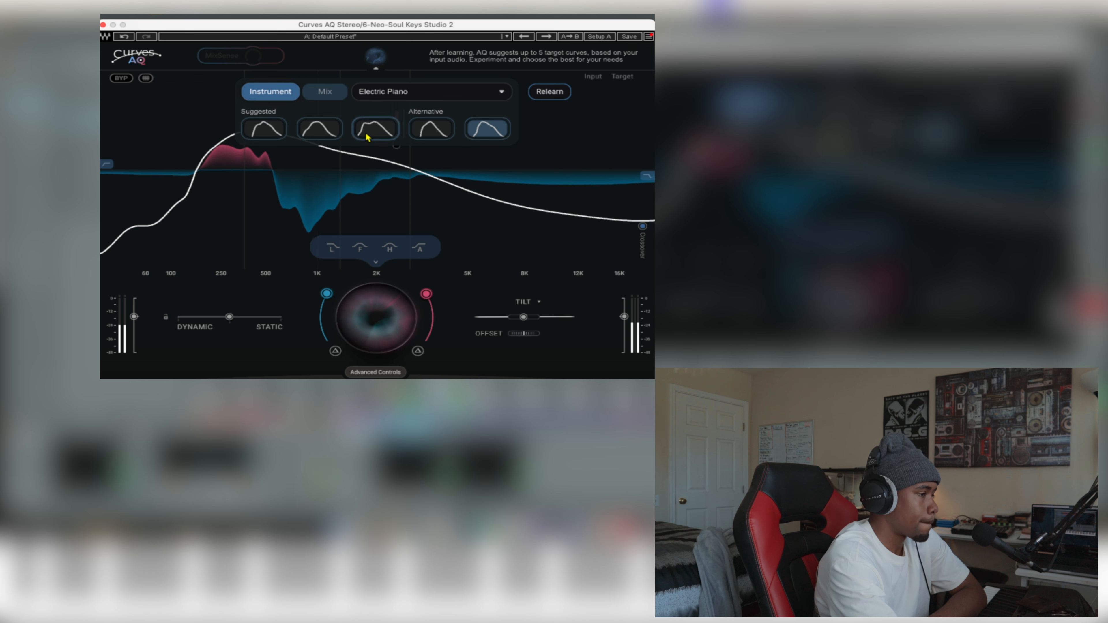
{"action": "left_click", "coordinate": [431, 129]}
{"action": "left_click", "coordinate": [389, 132]}
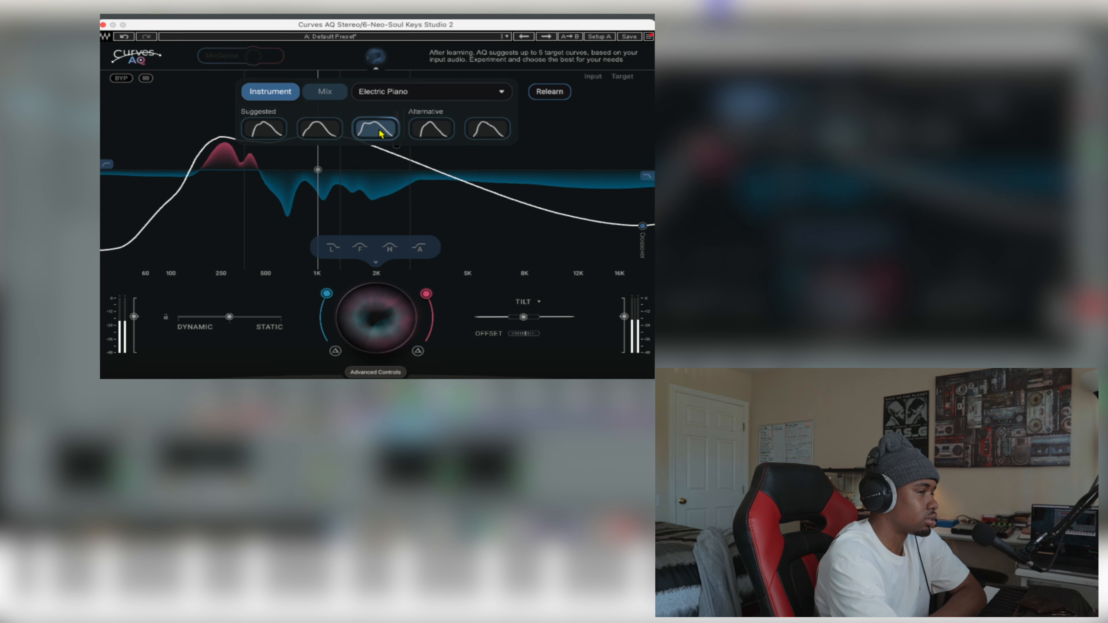
{"action": "left_click", "coordinate": [320, 130]}
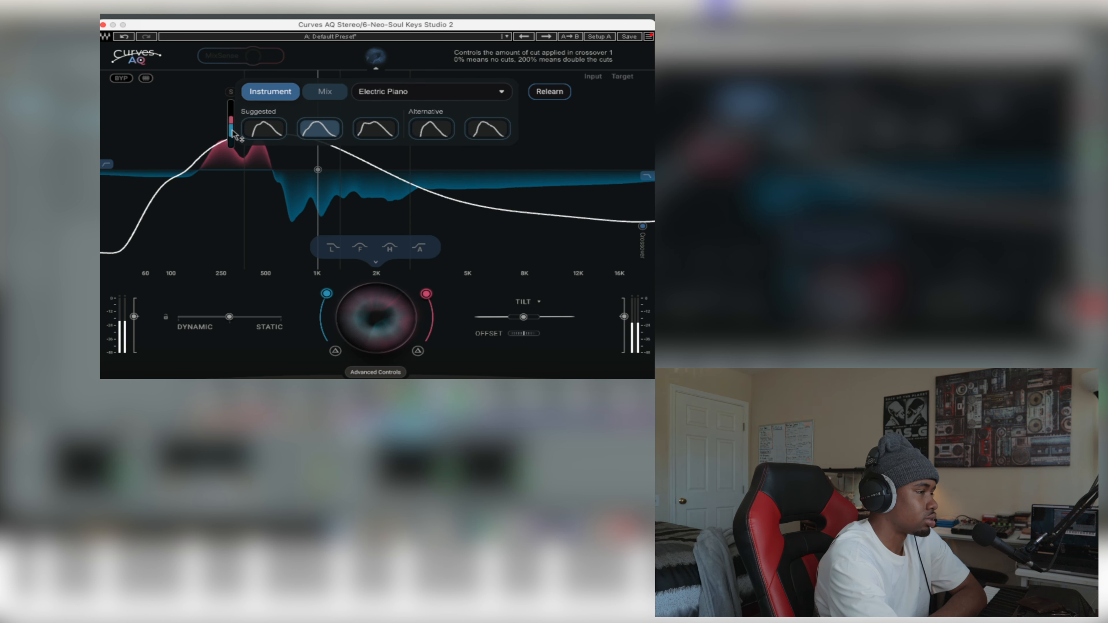
{"action": "left_click", "coordinate": [254, 133]}
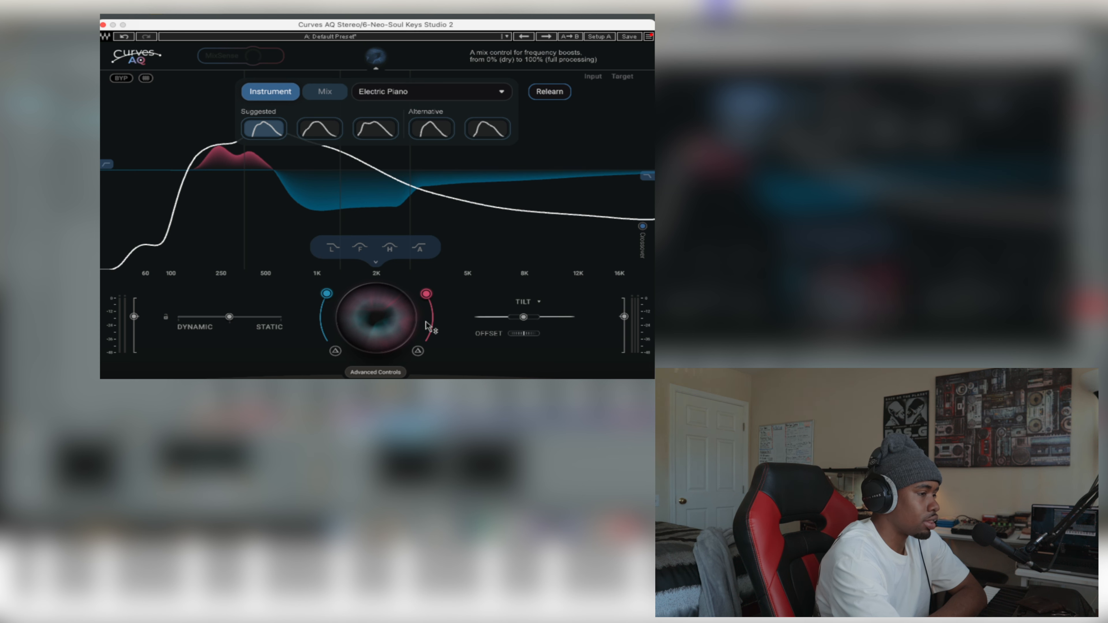
Step: Shift the Electric Piano EQ balance toward dynamic, to about 32.9% static
{"action": "mouse_move", "coordinate": [227, 136]}
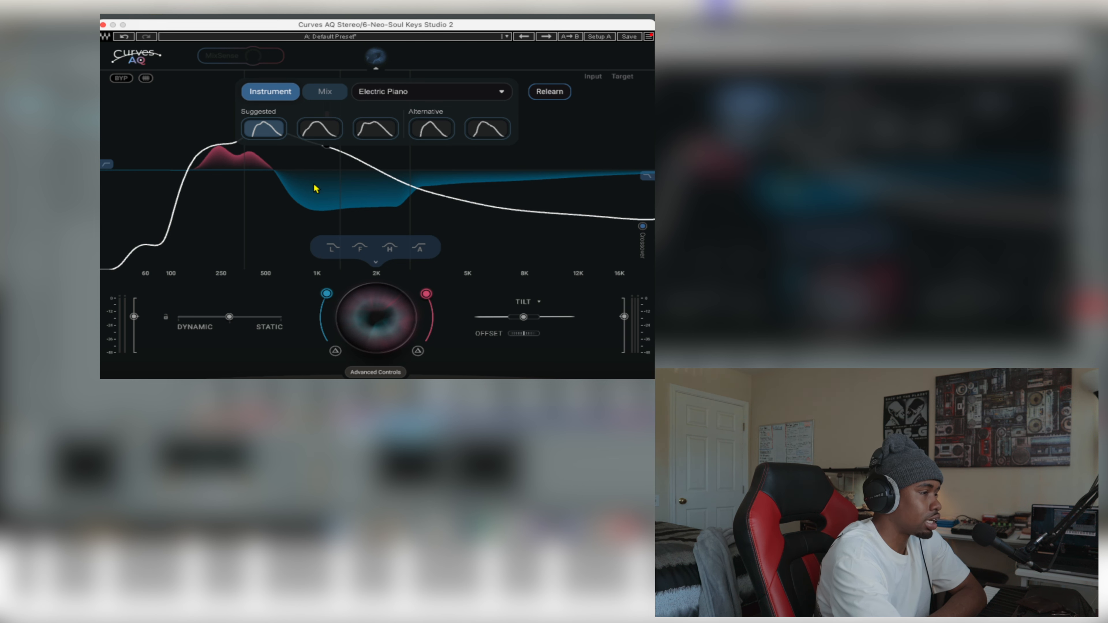
{"action": "left_click_drag", "start_coordinate": [229, 317], "coordinate": [194, 316]}
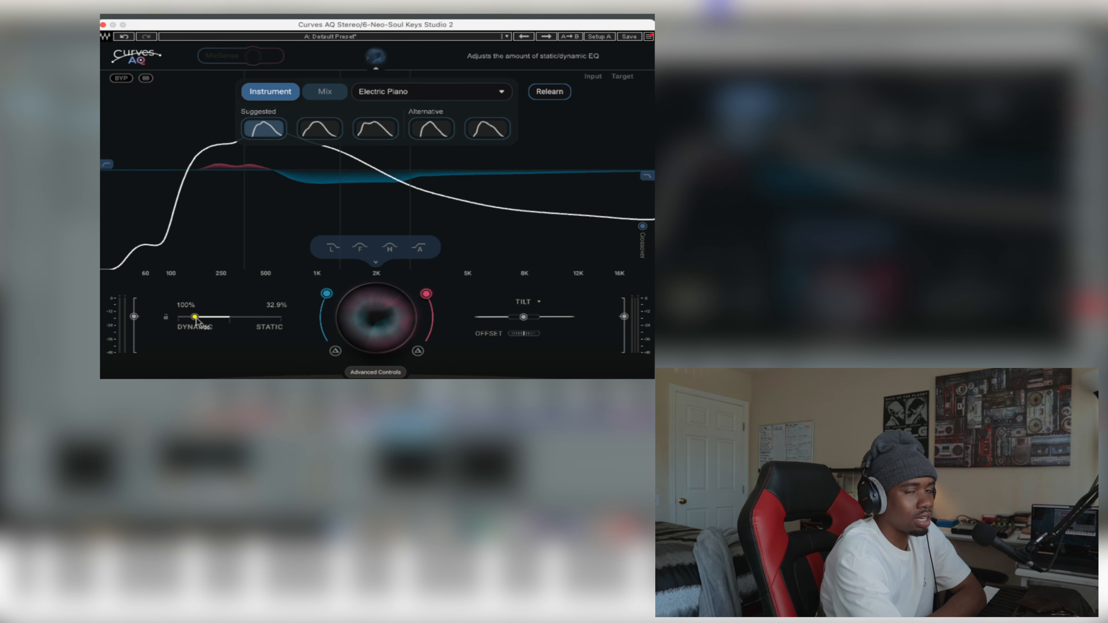
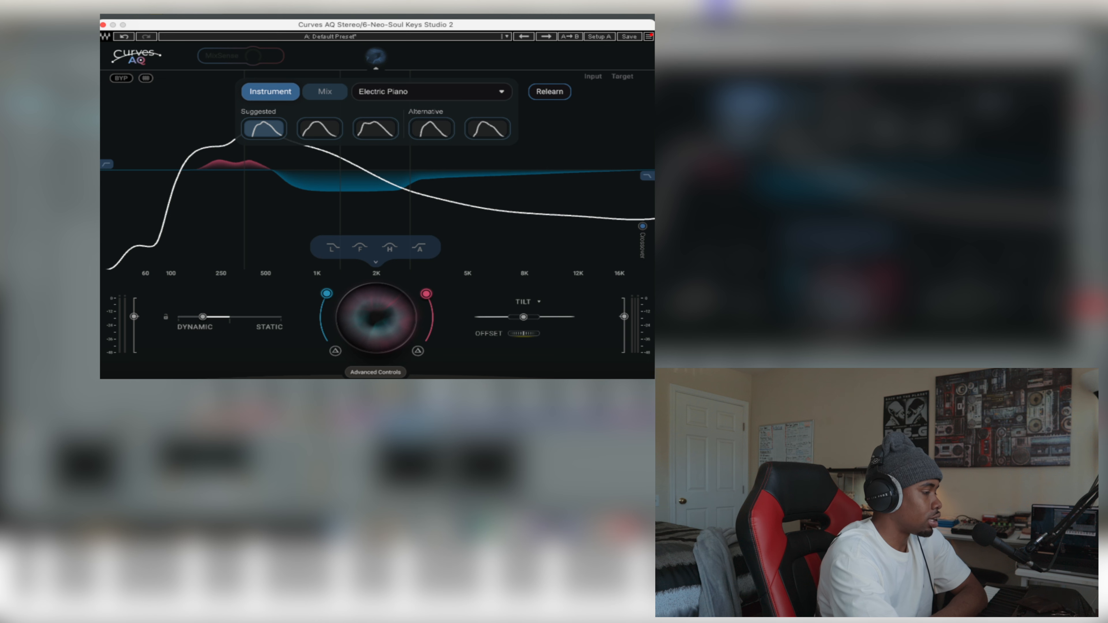
Step: During playback, shift the target curve with an Offset of 53 and set the overall processing intensity to 68
{"action": "key", "text": "space"}
{"action": "left_click_drag", "start_coordinate": [522, 334], "coordinate": [546, 334]}
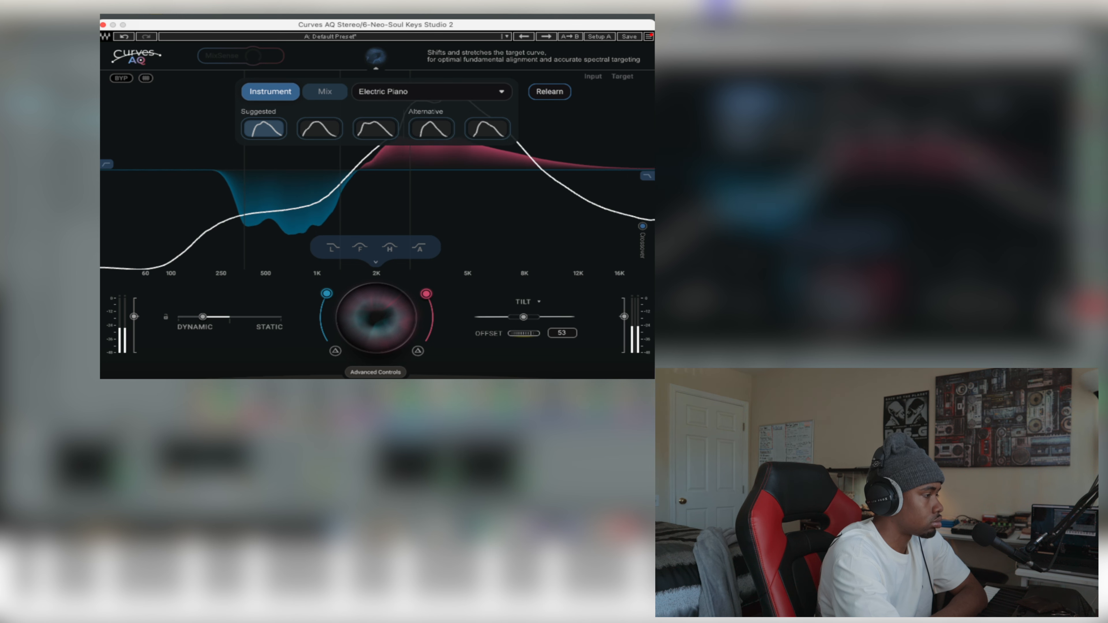
{"action": "left_click_drag", "start_coordinate": [366, 336], "coordinate": [366, 324]}
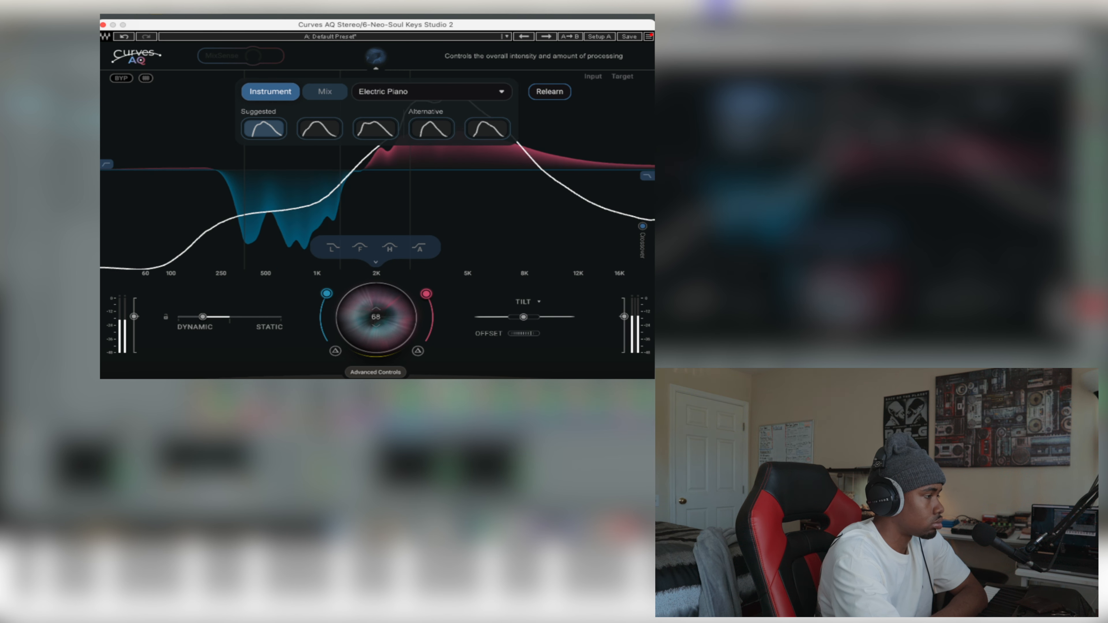
Step: Try the second alternative, first suggested and third suggested curves, raising the Offset on the third suggested one
{"action": "left_click", "coordinate": [482, 134]}
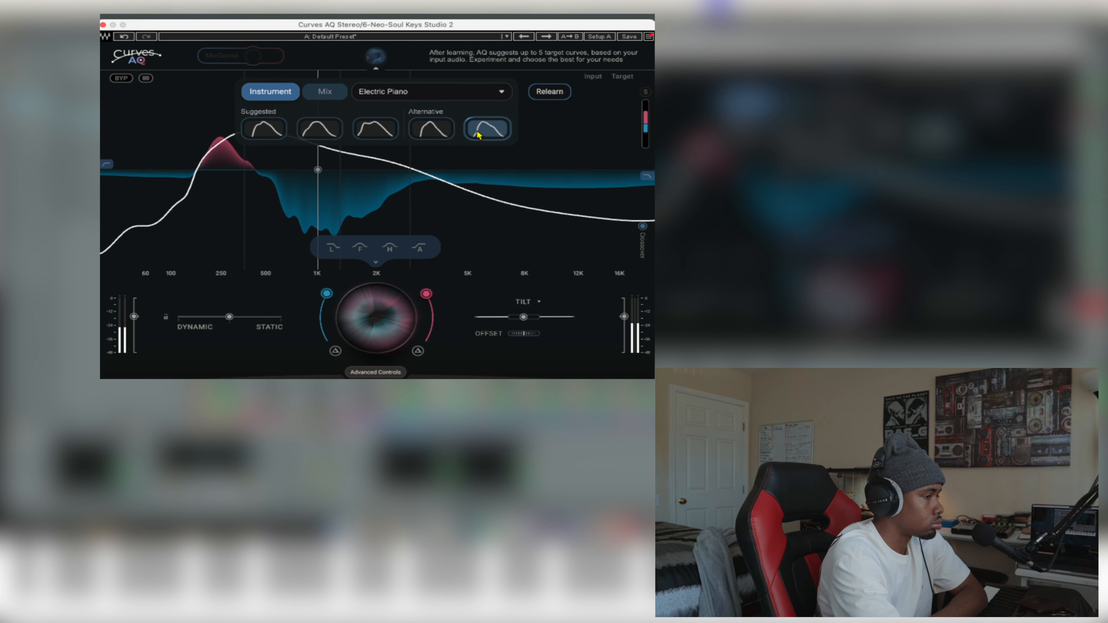
{"action": "left_click", "coordinate": [265, 130]}
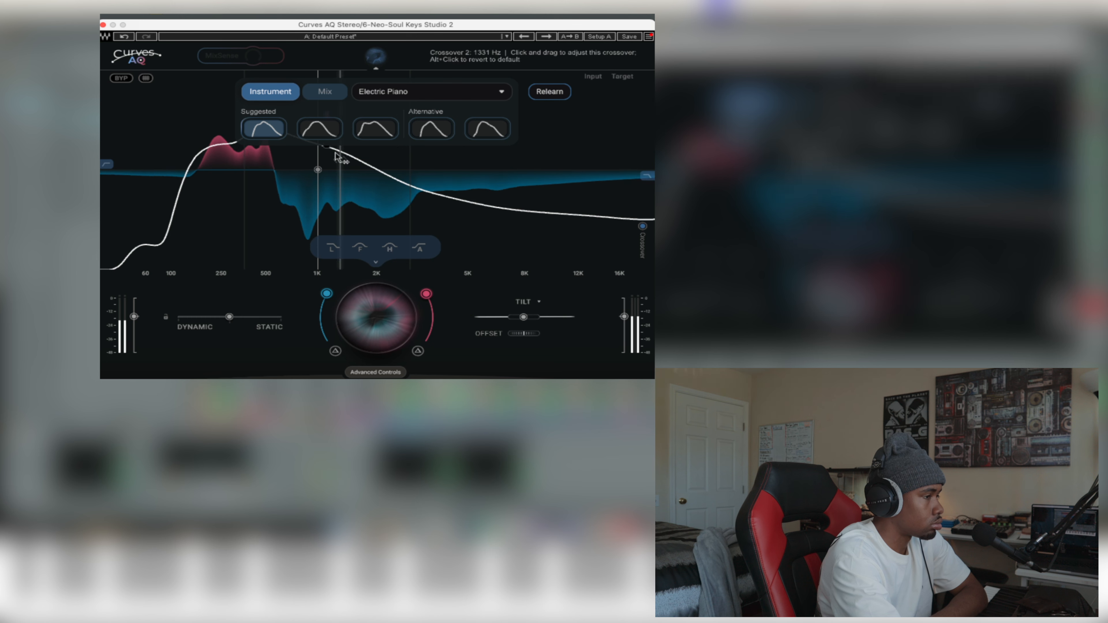
{"action": "left_click", "coordinate": [375, 128]}
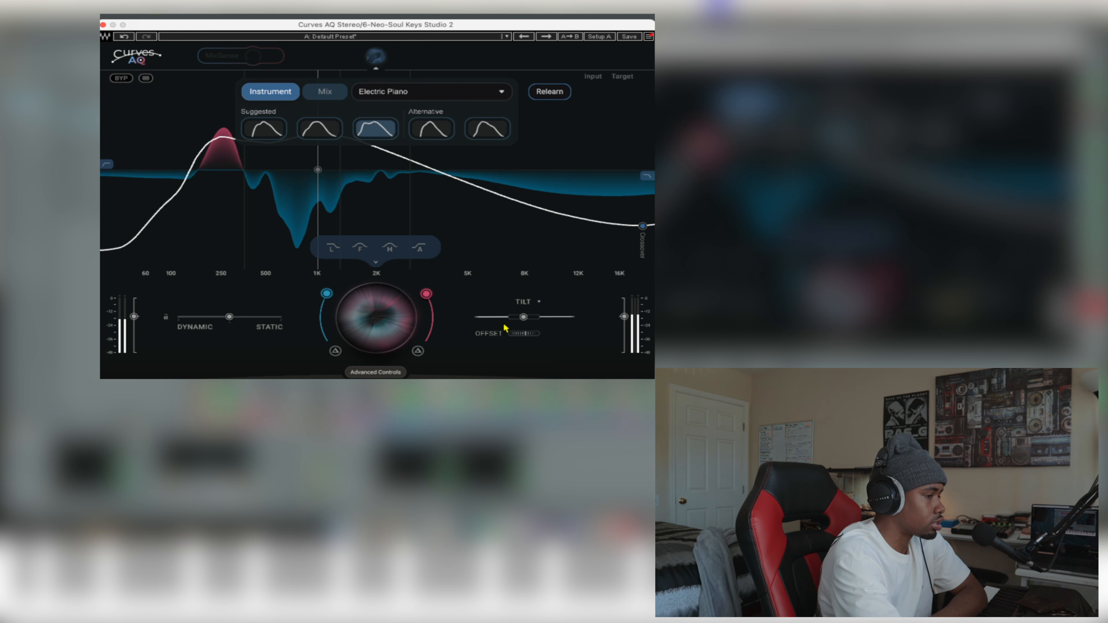
{"action": "mouse_move", "coordinate": [523, 334]}
{"action": "left_mouse_down"}
{"action": "mouse_move", "coordinate": [563, 333]}
{"action": "mouse_move", "coordinate": [527, 334]}
{"action": "left_mouse_up"}
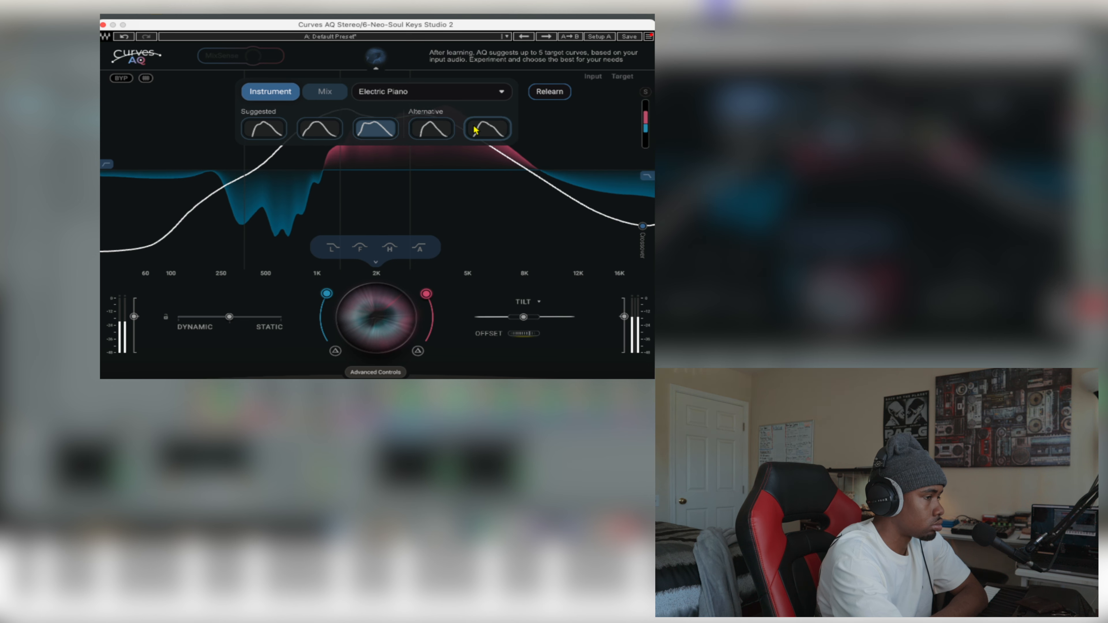
Step: Select the second alternative Electric Piano curve and set its Offset to 47
{"action": "left_click", "coordinate": [487, 128]}
{"action": "left_click_drag", "start_coordinate": [519, 334], "coordinate": [540, 334]}
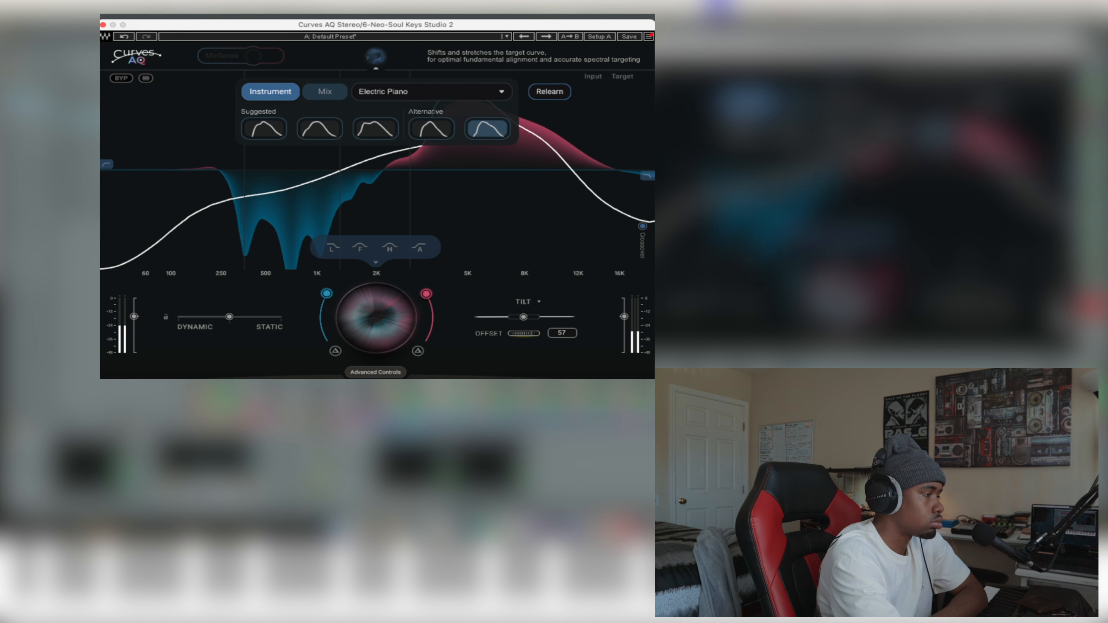
{"action": "left_click_drag", "start_coordinate": [515, 337], "coordinate": [514, 337]}
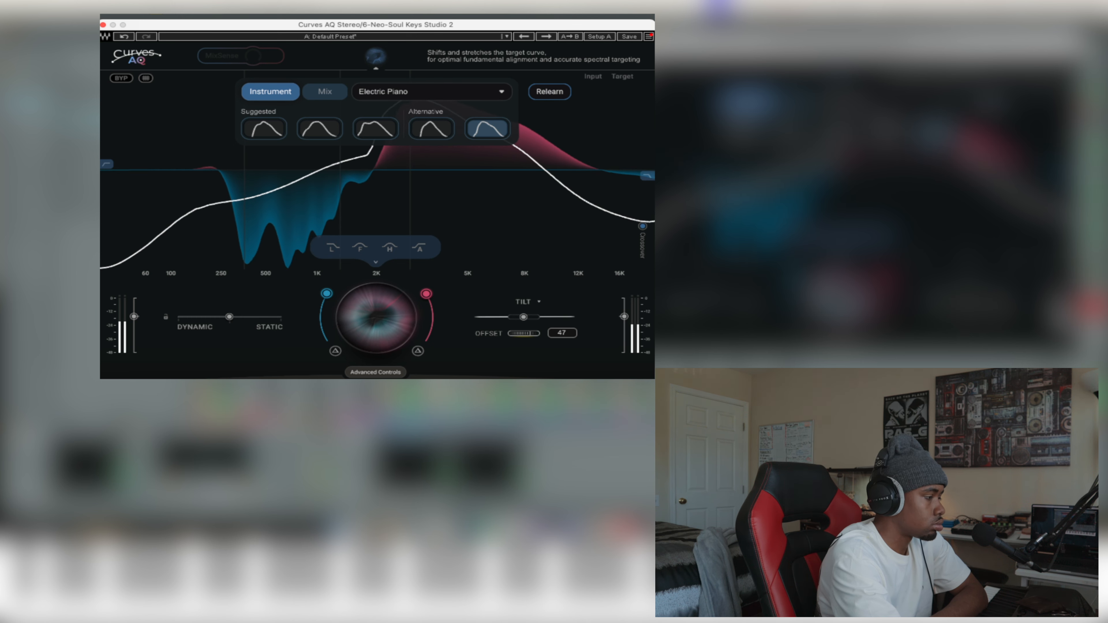
Step: Set the Offset of the second alternative Electric Piano curve to 44 and hide the AI spectral targeting system
{"action": "left_click_drag", "start_coordinate": [524, 333], "coordinate": [525, 333]}
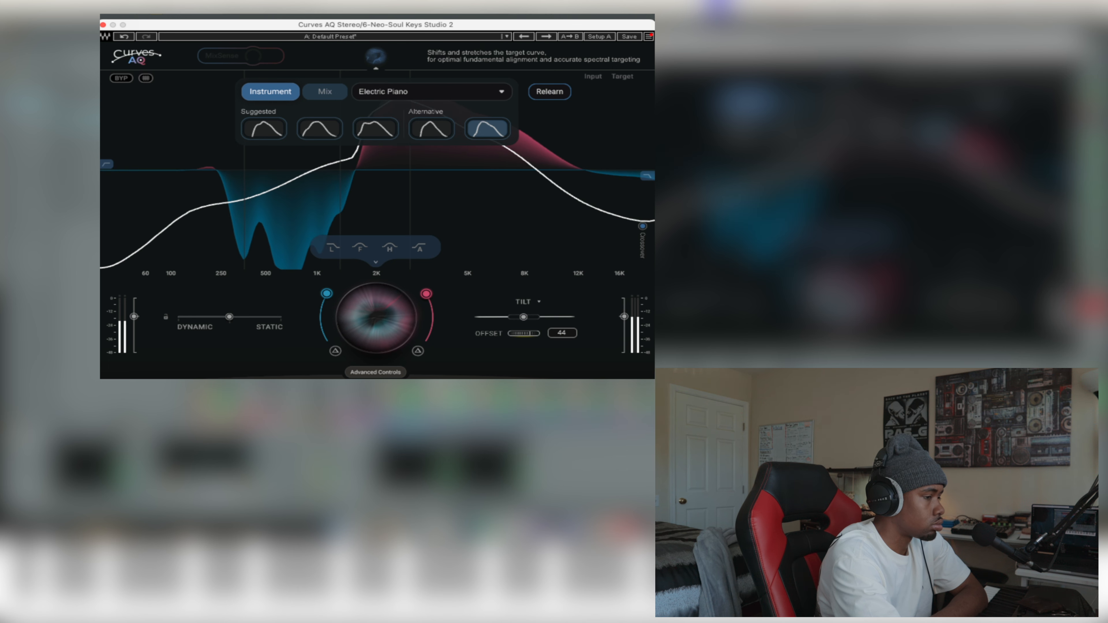
{"action": "left_click", "coordinate": [375, 56]}
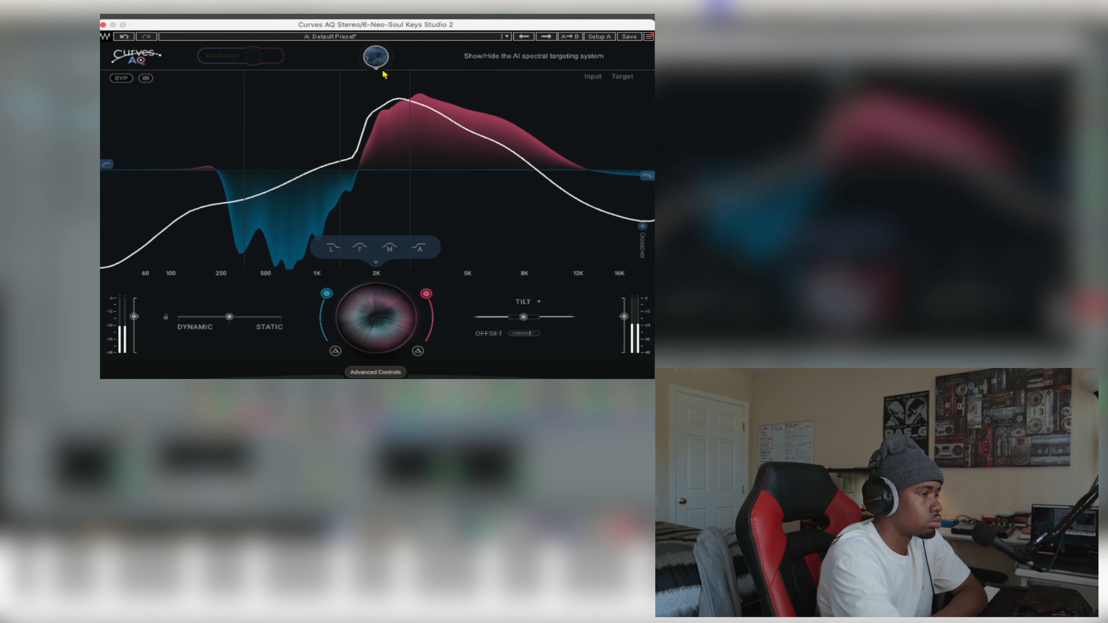
Step: Pull the keys' target curve down with a node near 2.6 kHz, tilt the curve, and add a second node just below that frequency
{"action": "left_click_drag", "start_coordinate": [397, 107], "coordinate": [415, 121]}
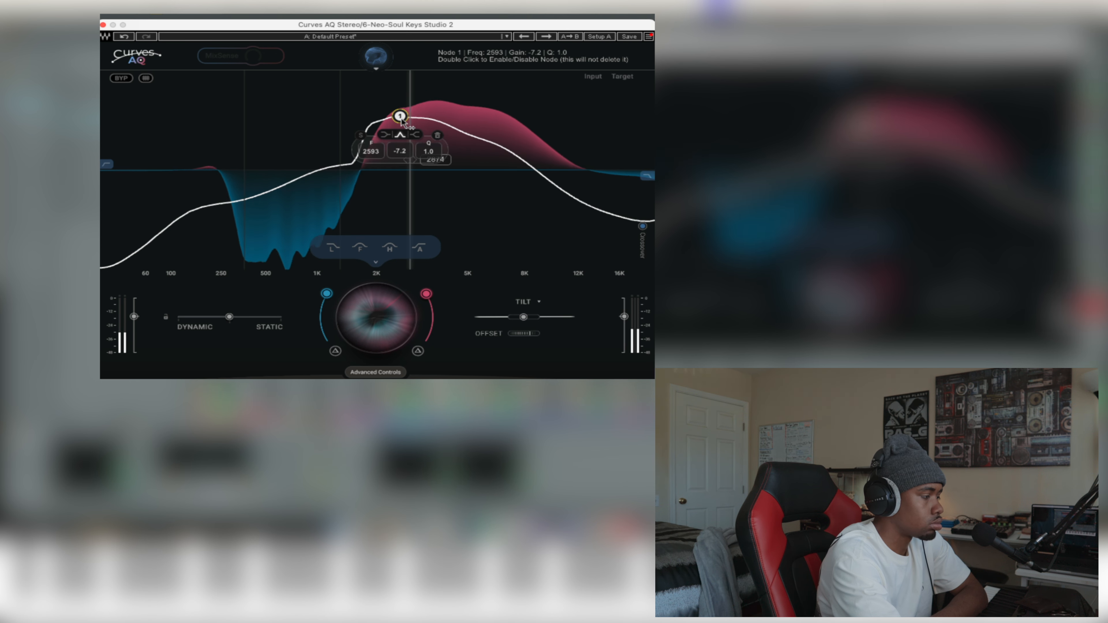
{"action": "mouse_move", "coordinate": [524, 317]}
{"action": "left_mouse_down"}
{"action": "mouse_move", "coordinate": [530, 333]}
{"action": "mouse_move", "coordinate": [523, 323]}
{"action": "left_mouse_up"}
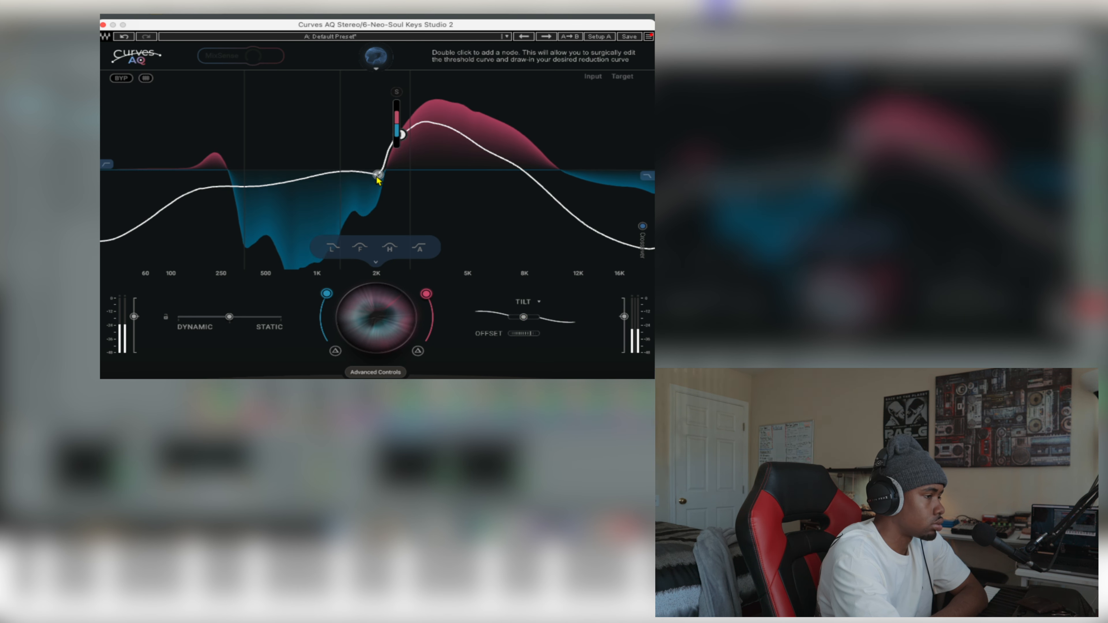
{"action": "double_click", "coordinate": [368, 159]}
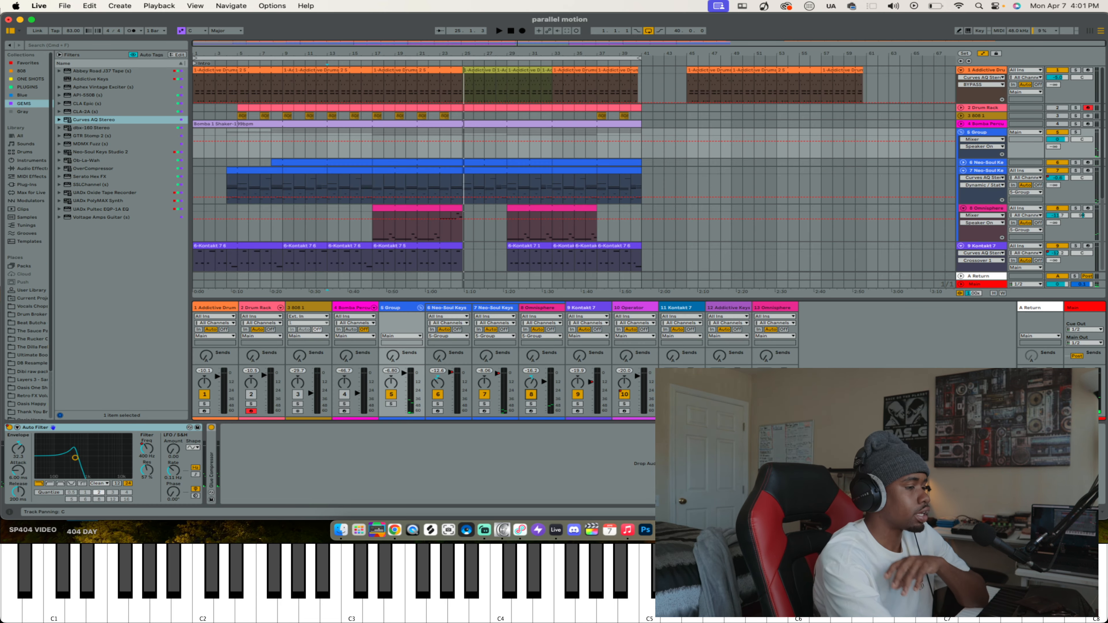
Step: Add a new Curves AQ Stereo to the Main track, leaving only the new instance's window open over the arrangement
{"action": "left_click", "coordinate": [1082, 307]}
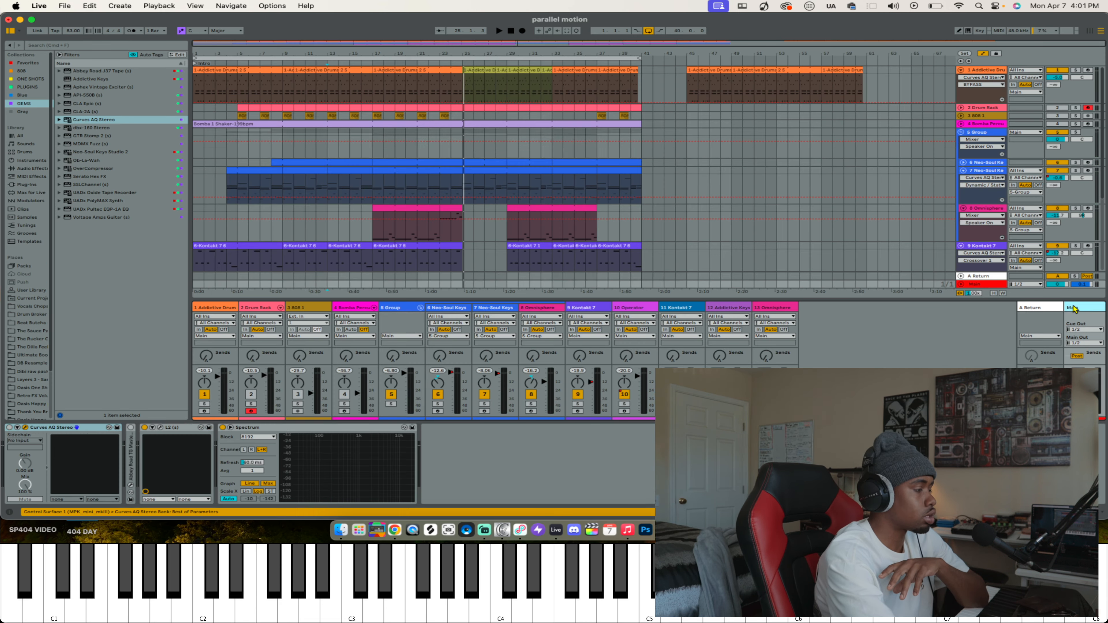
{"action": "double_click", "coordinate": [30, 428]}
{"action": "double_click", "coordinate": [92, 119]}
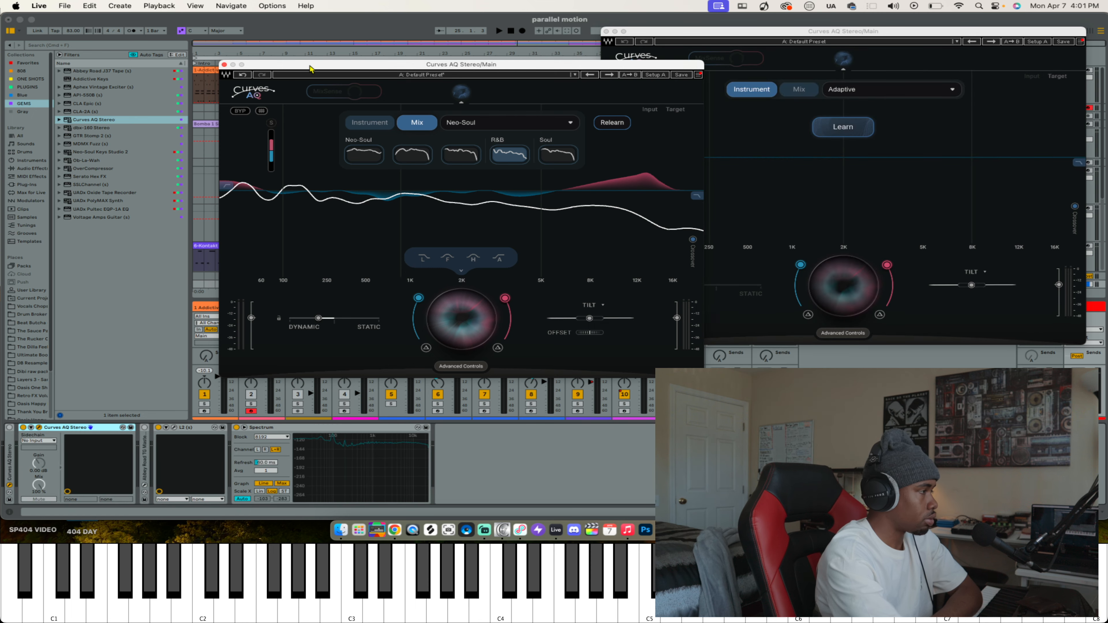
{"action": "left_click", "coordinate": [224, 64]}
{"action": "left_click_drag", "start_coordinate": [661, 34], "coordinate": [472, 75]}
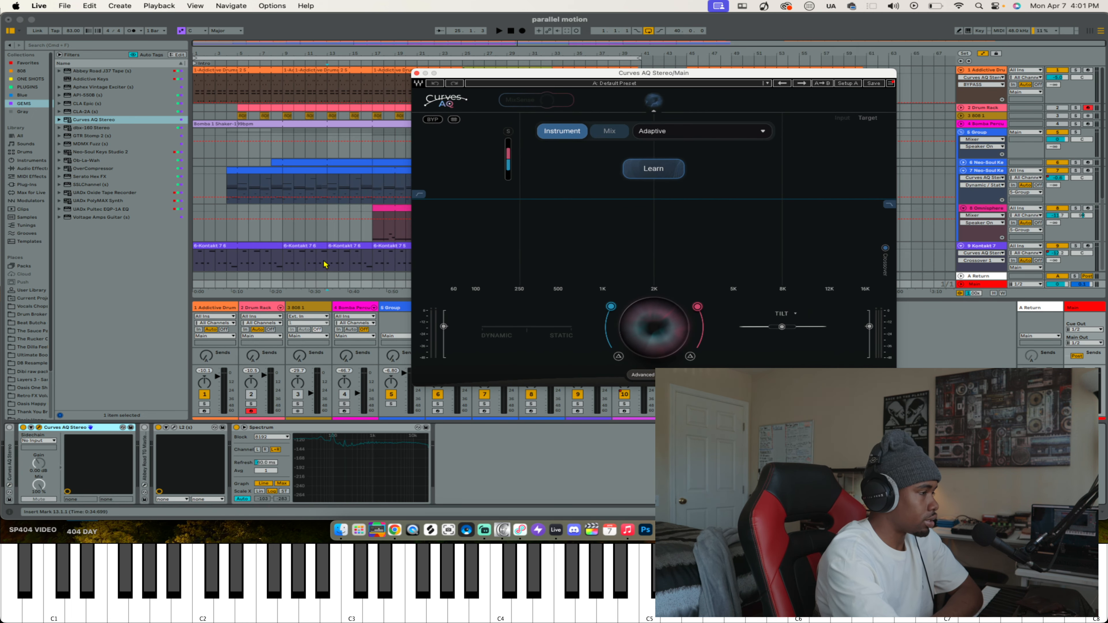
Step: Set the Main track's Curves AQ to Mix with the Neo-Soul genre and have it learn during playback
{"action": "left_click", "coordinate": [609, 131]}
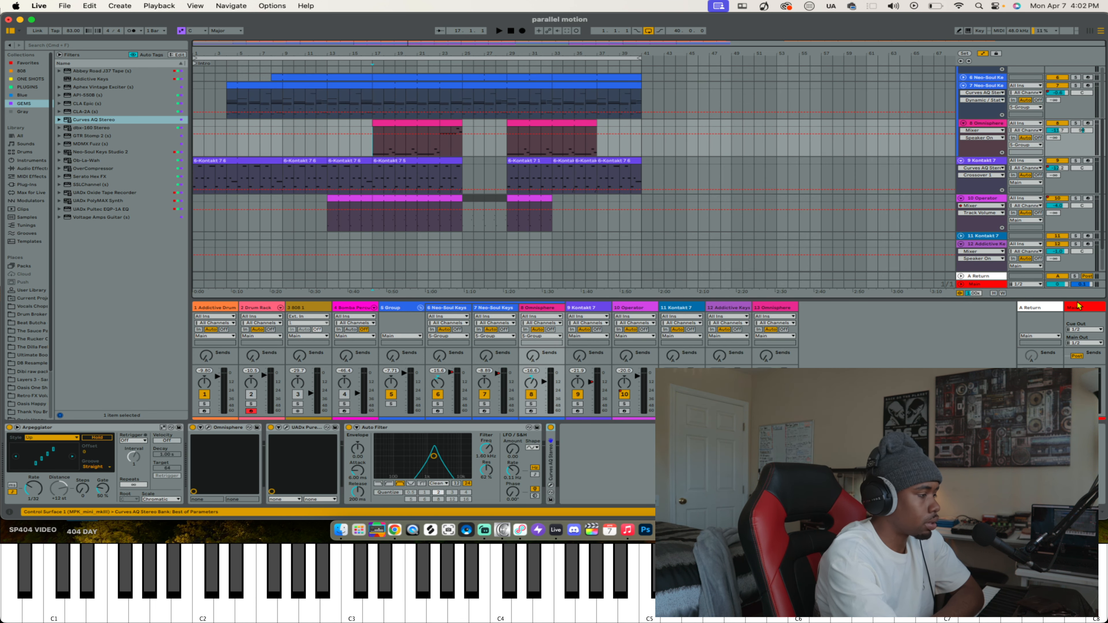
{"action": "left_click", "coordinate": [1078, 305]}
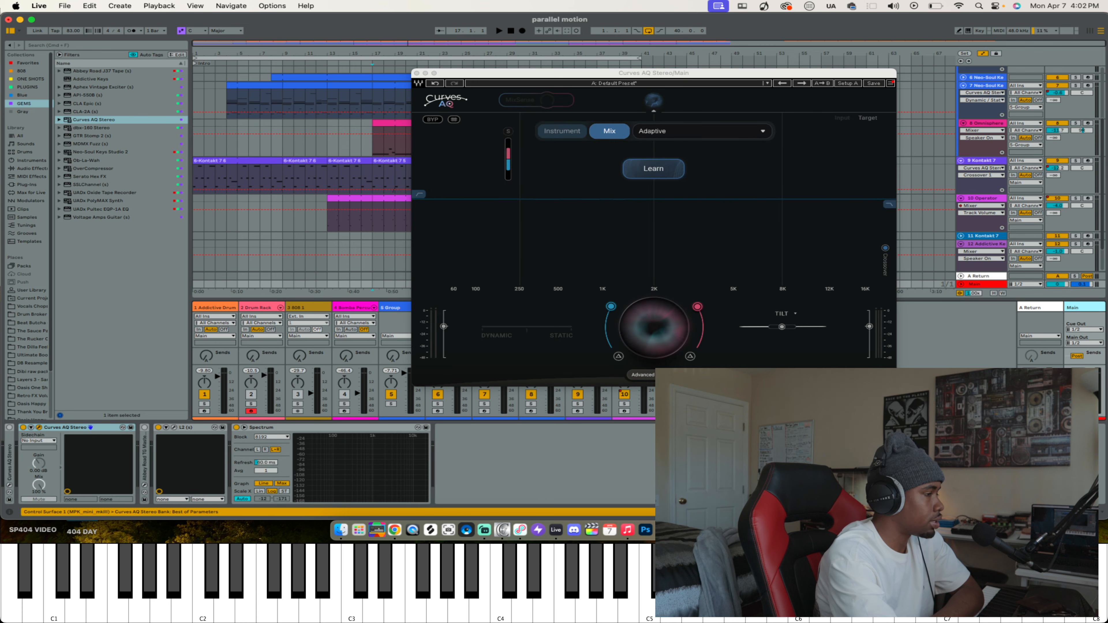
{"action": "left_click", "coordinate": [684, 134]}
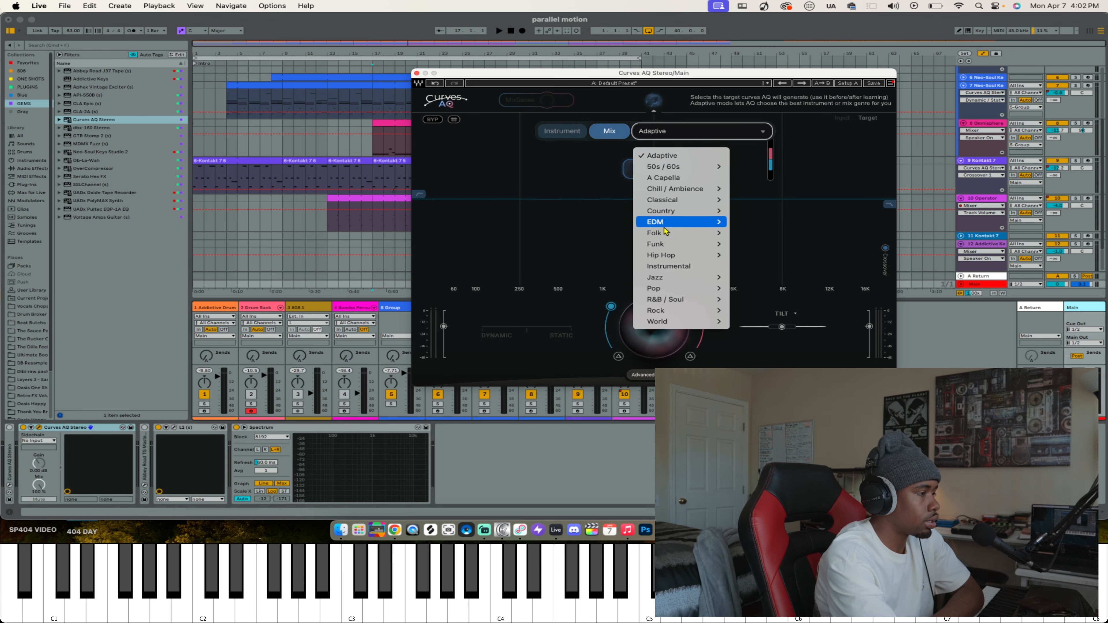
{"action": "mouse_move", "coordinate": [668, 255]}
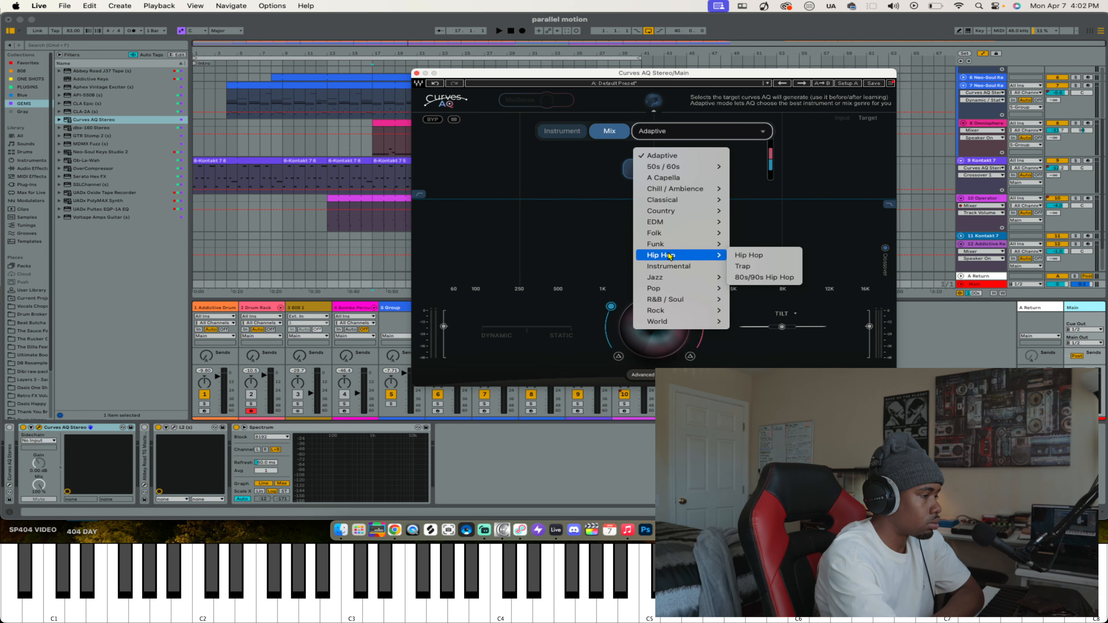
{"action": "mouse_move", "coordinate": [672, 302]}
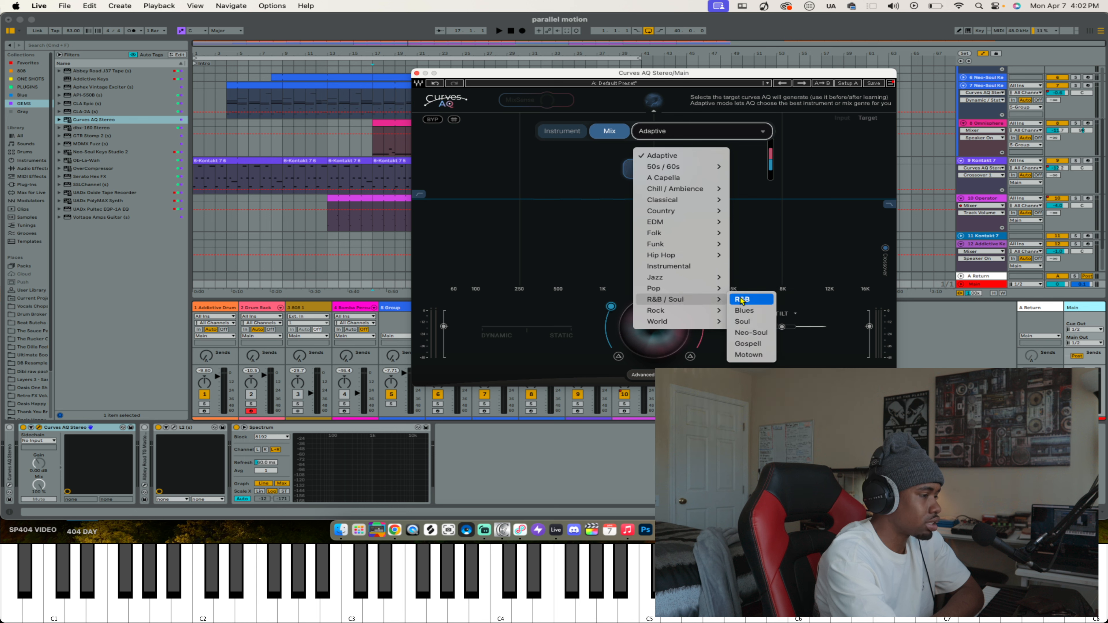
{"action": "left_click", "coordinate": [752, 334]}
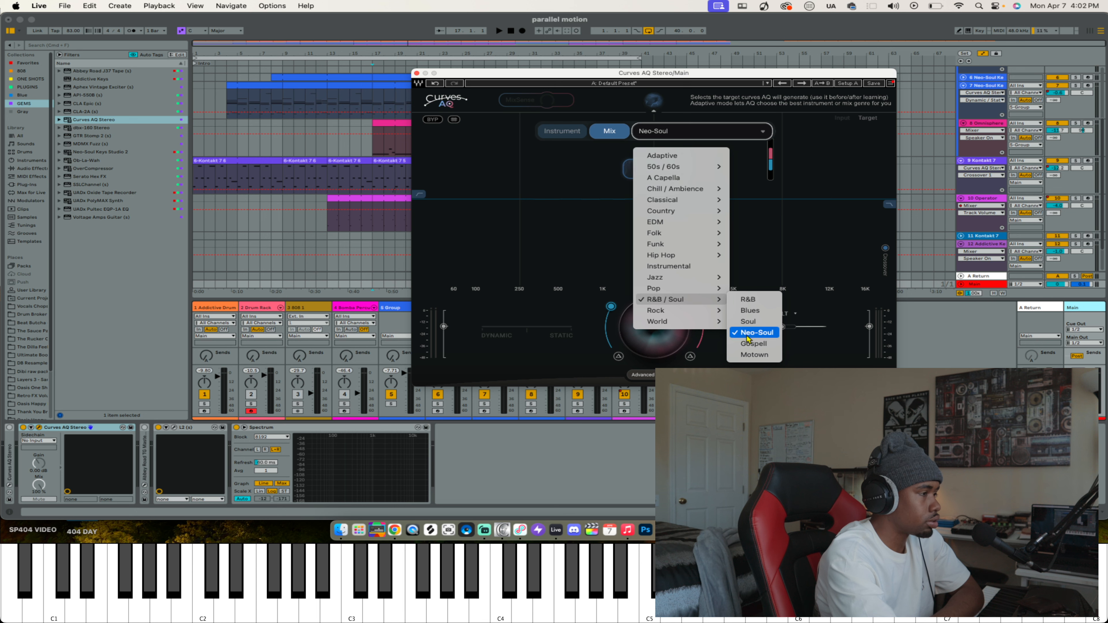
{"action": "left_click", "coordinate": [654, 169]}
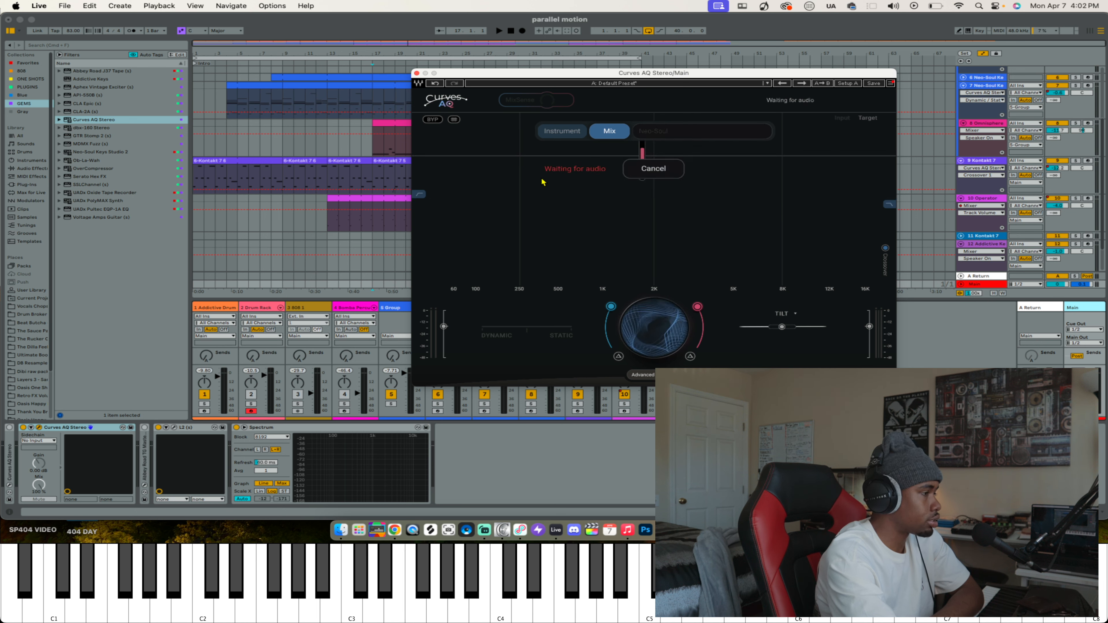
{"action": "key", "text": "space"}
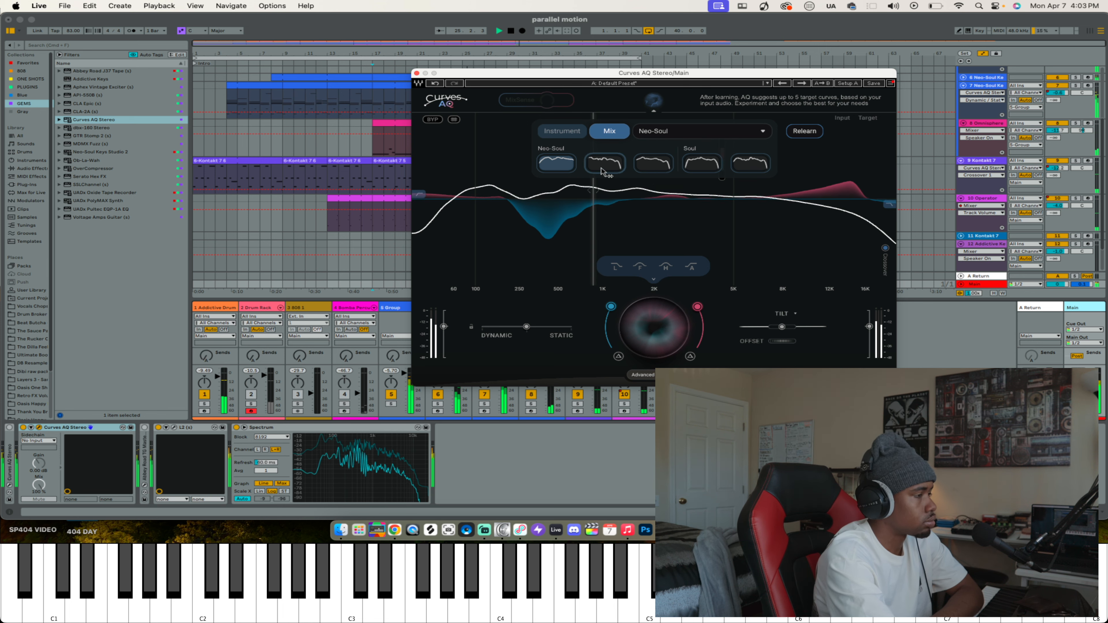
Step: Audition the suggested Neo-Soul and Soul curves, return to the first Neo-Soul curve, and compare it against bypass
{"action": "left_click", "coordinate": [612, 167]}
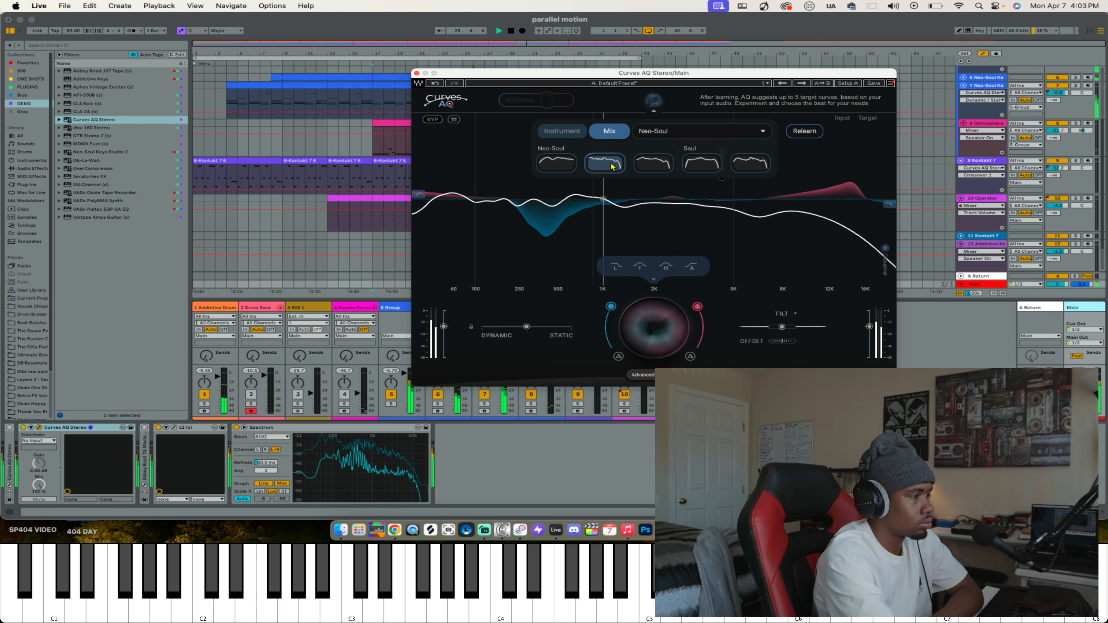
{"action": "left_click", "coordinate": [659, 163]}
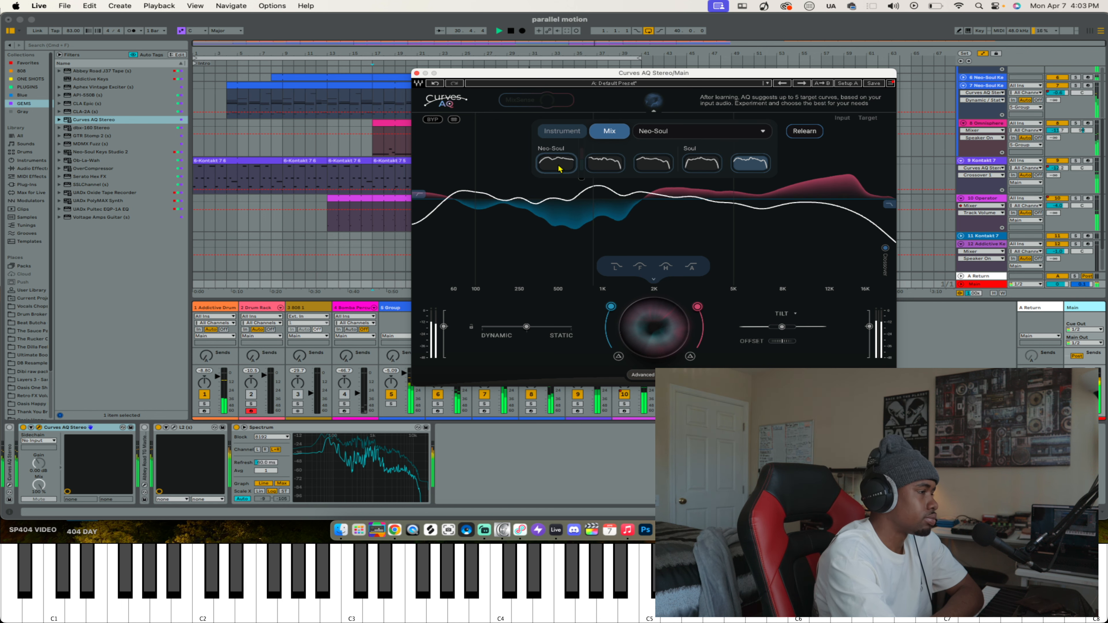
{"action": "left_click", "coordinate": [608, 168]}
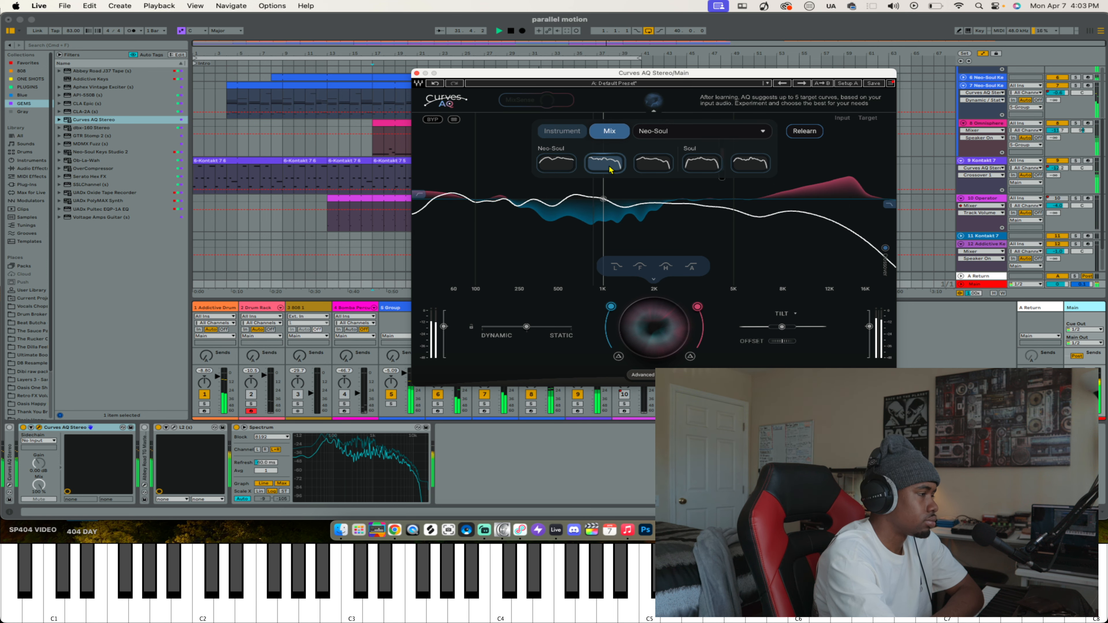
{"action": "left_click", "coordinate": [567, 170]}
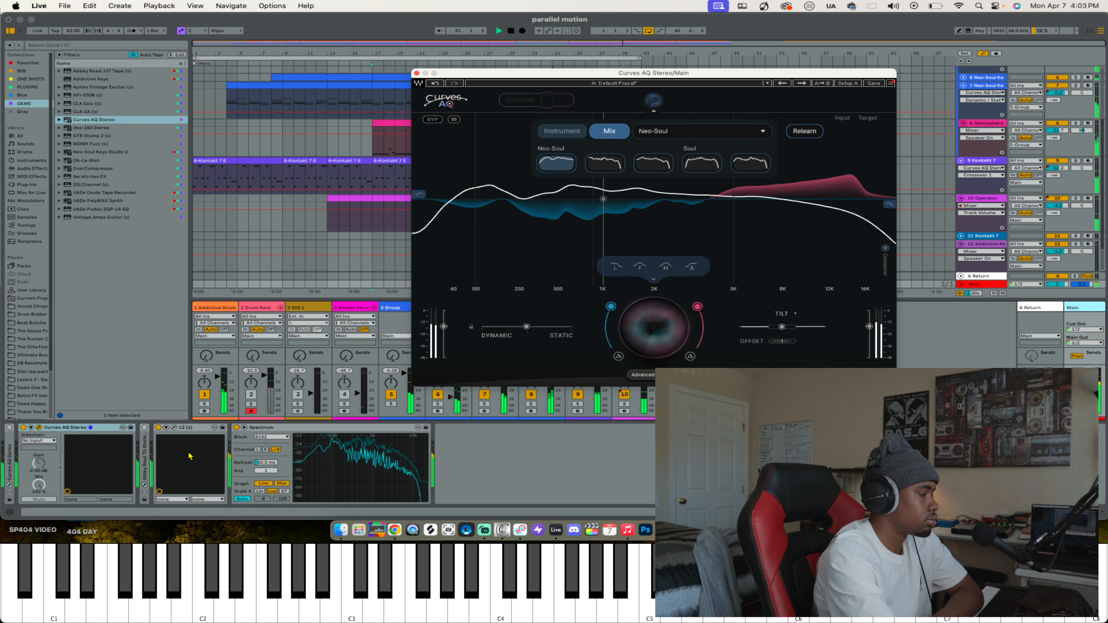
{"action": "left_click", "coordinate": [432, 119]}
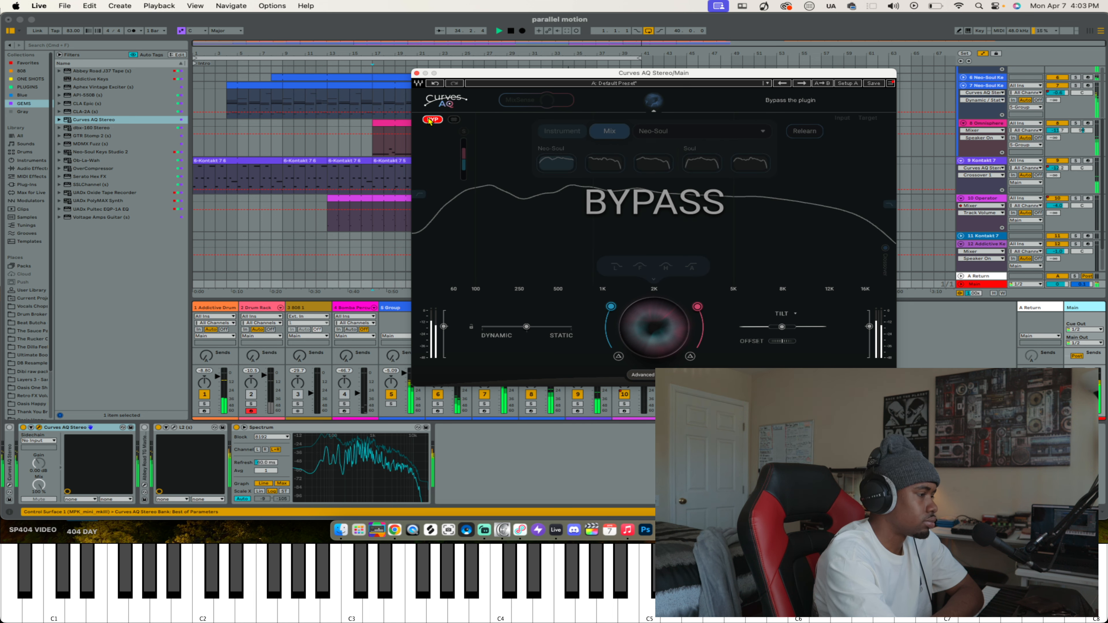
{"action": "left_click", "coordinate": [431, 119]}
Step: Try mostly dynamic, fully static and 72.0% static EQ balances on the mix, and adjust the overall processing intensity
{"action": "left_click_drag", "start_coordinate": [527, 326], "coordinate": [509, 326]}
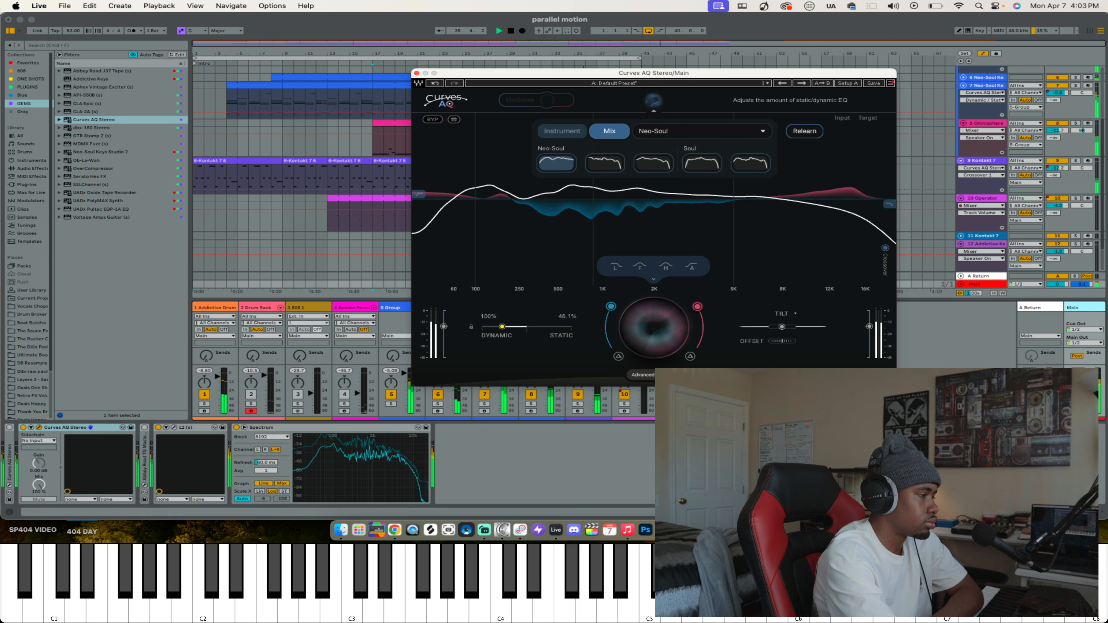
{"action": "left_click_drag", "start_coordinate": [509, 326], "coordinate": [571, 327]}
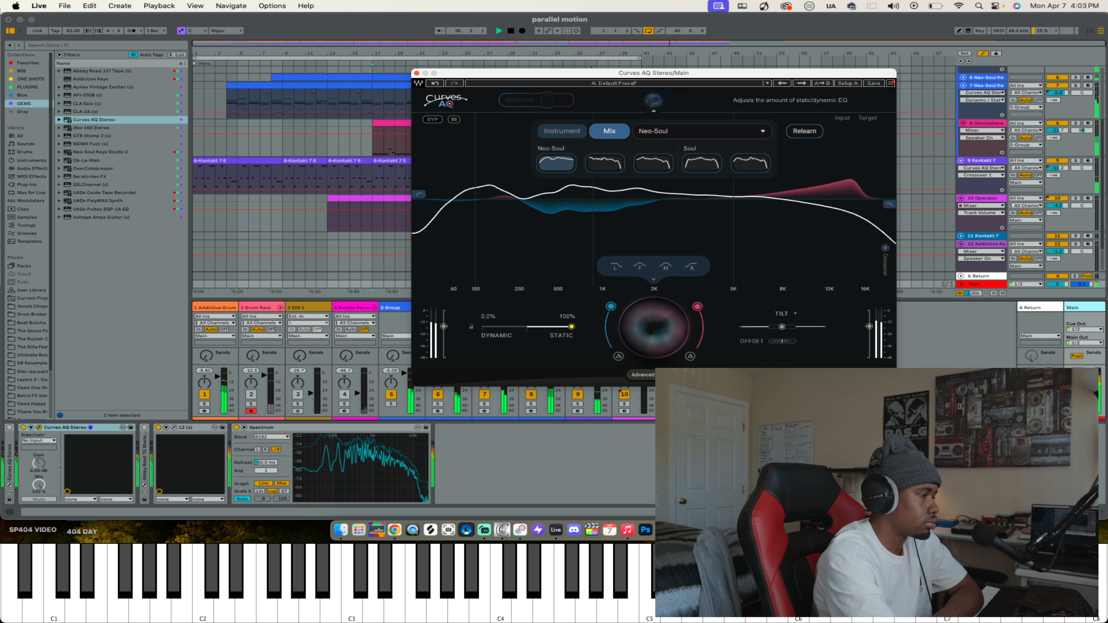
{"action": "left_click_drag", "start_coordinate": [515, 326], "coordinate": [514, 327]}
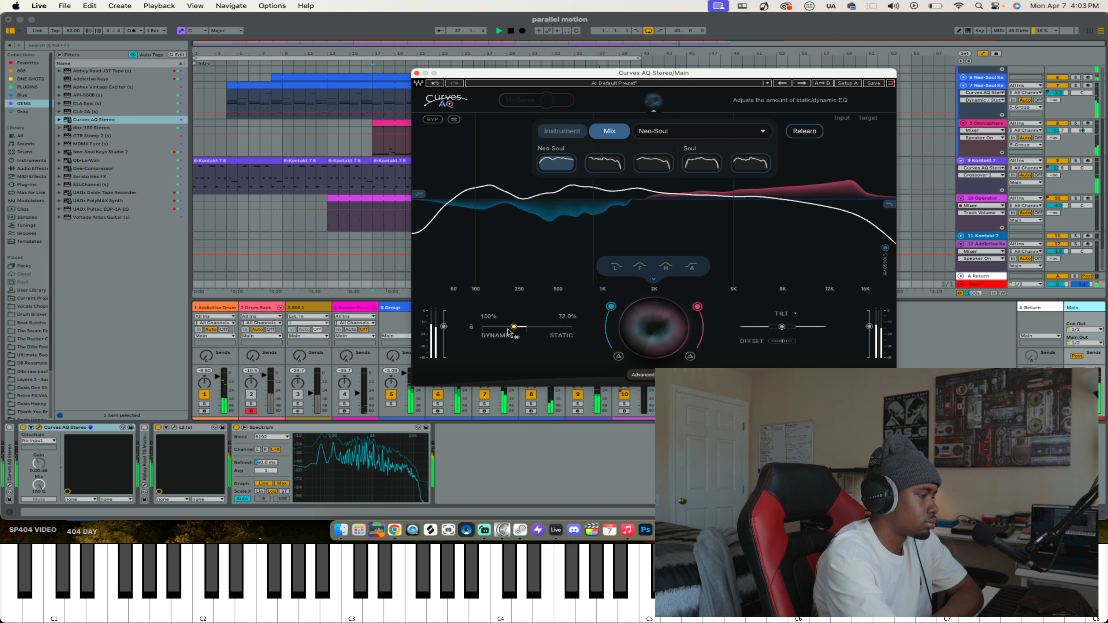
{"action": "left_click_drag", "start_coordinate": [662, 327], "coordinate": [663, 322]}
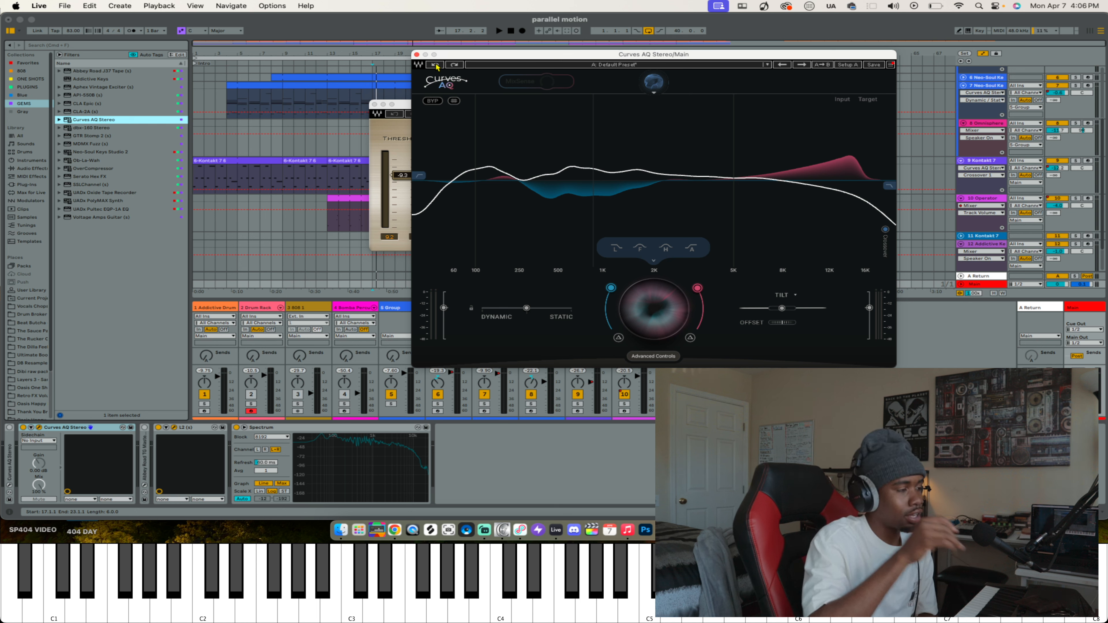
Step: Add a node at 7093 Hz with -0.7 gain and another just above 2 kHz, and cut the highest frequencies with a 48 filter slope
{"action": "left_click", "coordinate": [773, 179]}
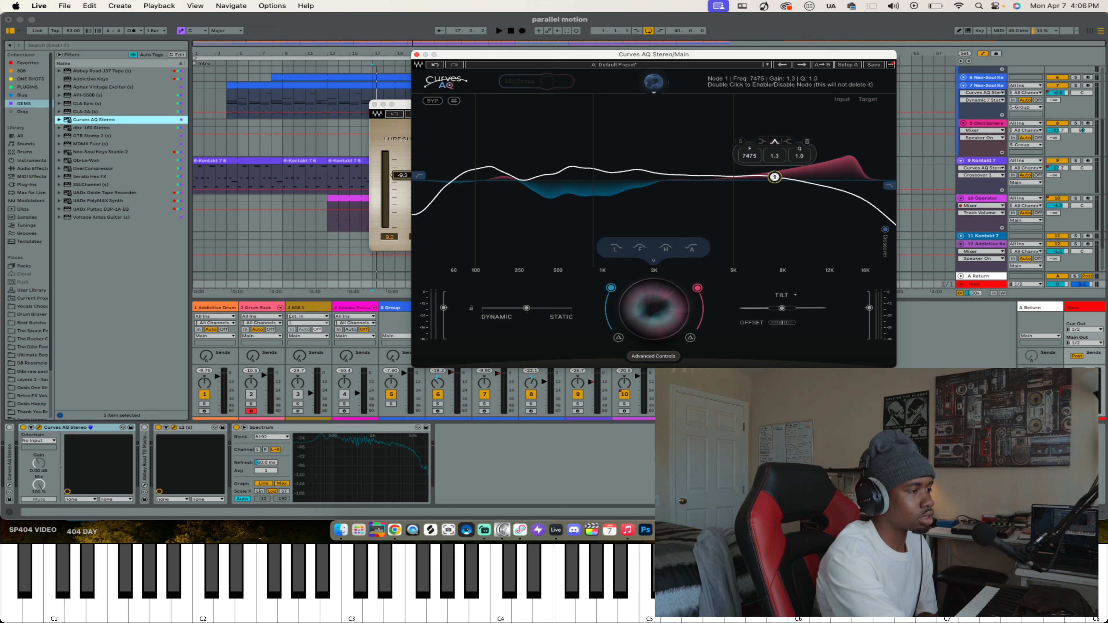
{"action": "mouse_move", "coordinate": [774, 177]}
{"action": "left_mouse_down"}
{"action": "mouse_move", "coordinate": [765, 198]}
{"action": "mouse_move", "coordinate": [774, 171]}
{"action": "mouse_move", "coordinate": [768, 180]}
{"action": "left_mouse_up"}
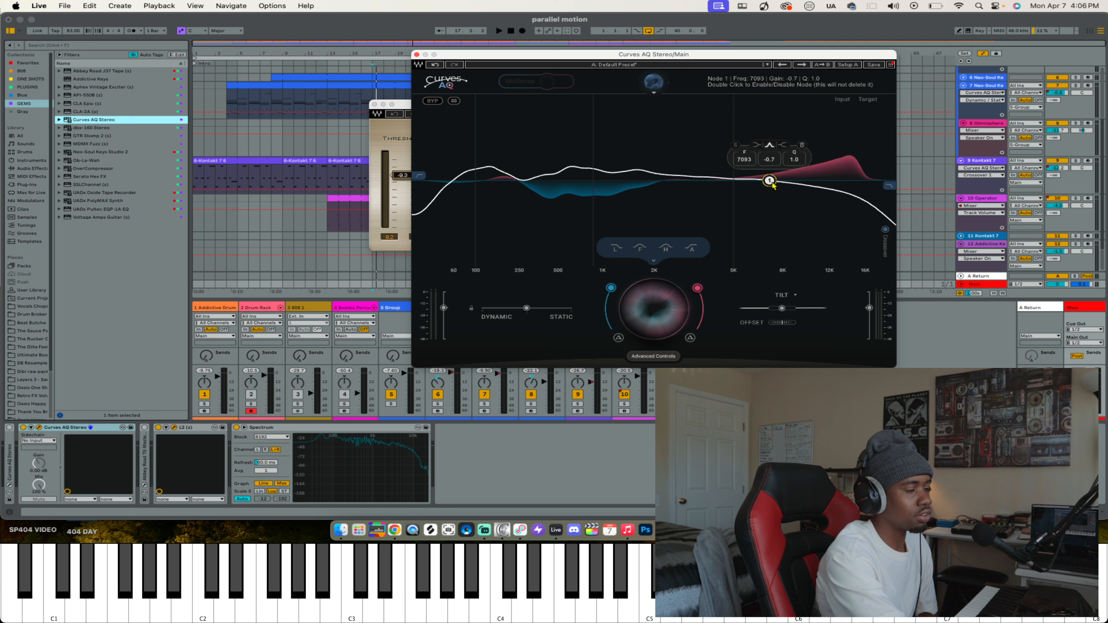
{"action": "double_click", "coordinate": [680, 177]}
{"action": "left_click_drag", "start_coordinate": [681, 177], "coordinate": [662, 182]}
{"action": "mouse_move", "coordinate": [889, 185]}
{"action": "left_mouse_down"}
{"action": "mouse_move", "coordinate": [807, 185]}
{"action": "mouse_move", "coordinate": [885, 185]}
{"action": "left_mouse_up"}
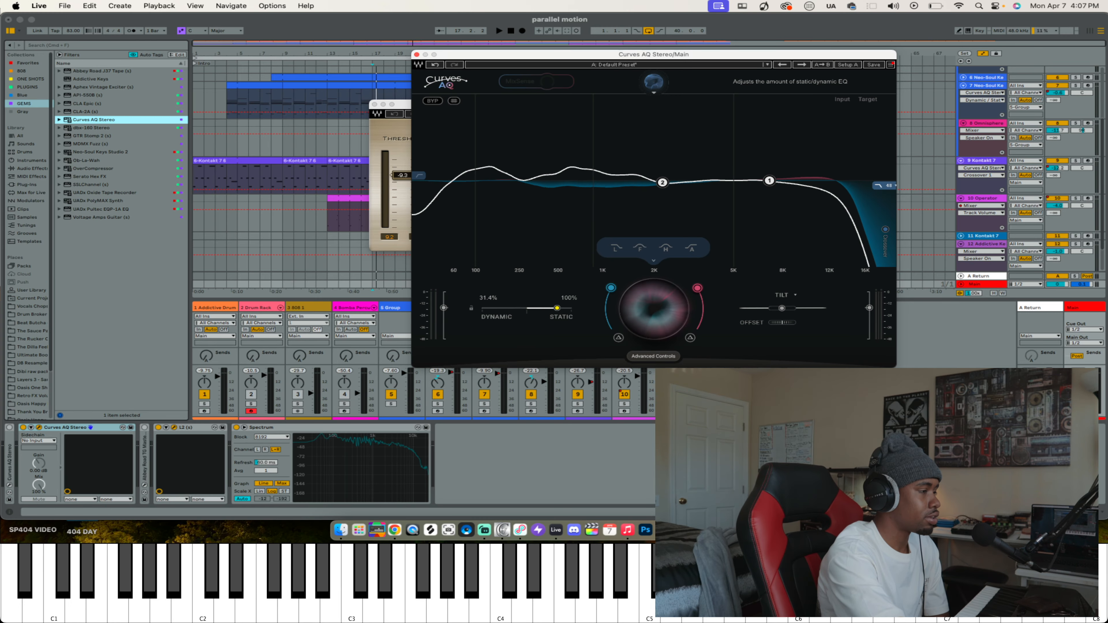
Step: Try a 50.4% static EQ balance on the mix, with a shifted Offset and further node edits to the target curve
{"action": "left_click_drag", "start_coordinate": [569, 308], "coordinate": [496, 308]}
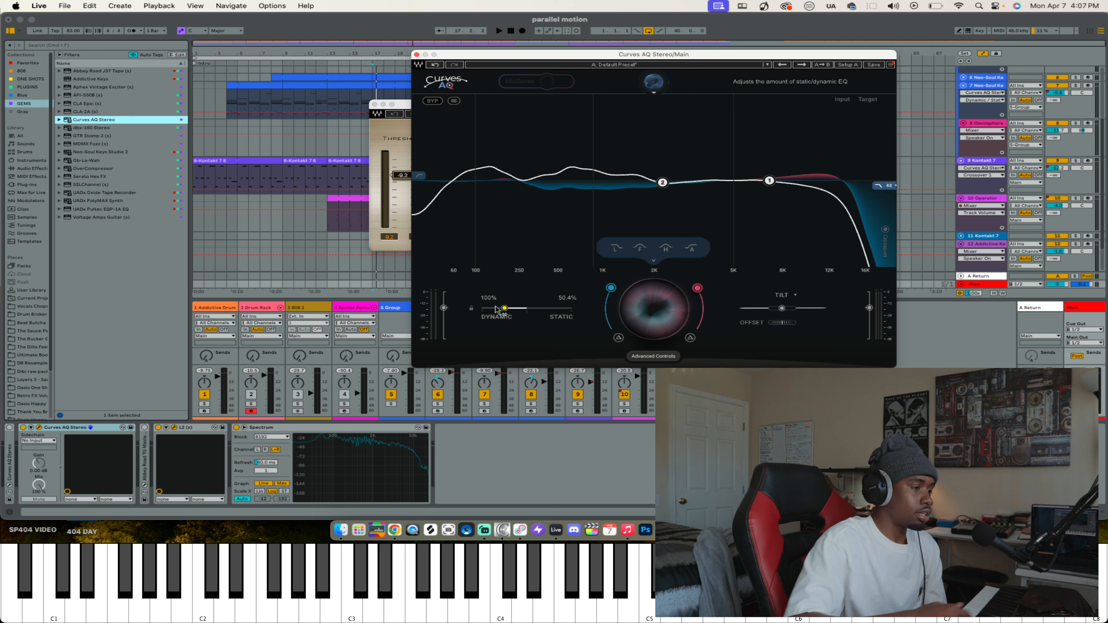
{"action": "mouse_move", "coordinate": [783, 322]}
{"action": "left_mouse_down"}
{"action": "mouse_move", "coordinate": [766, 323]}
{"action": "mouse_move", "coordinate": [811, 322]}
{"action": "mouse_move", "coordinate": [780, 326]}
{"action": "left_mouse_up"}
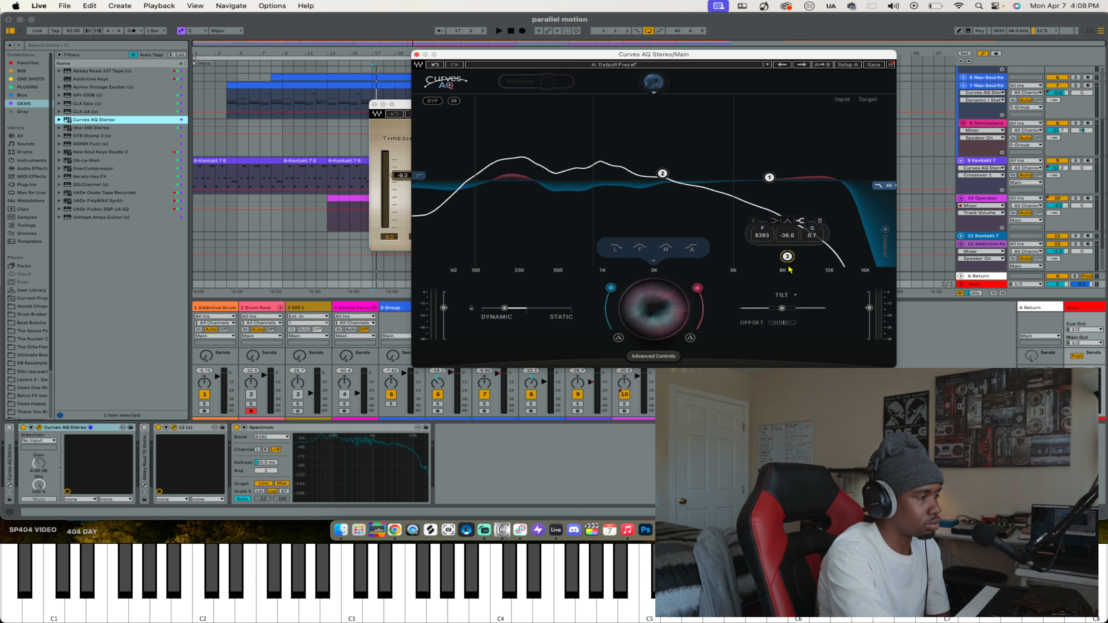
{"action": "left_click", "coordinate": [802, 188]}
{"action": "left_click_drag", "start_coordinate": [731, 178], "coordinate": [653, 176]}
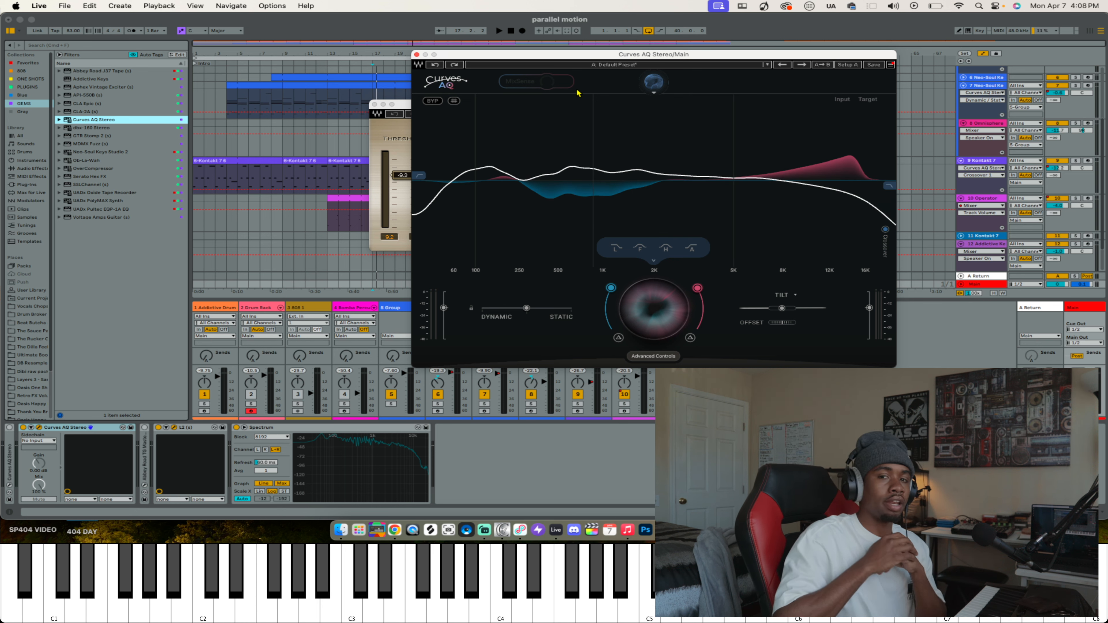